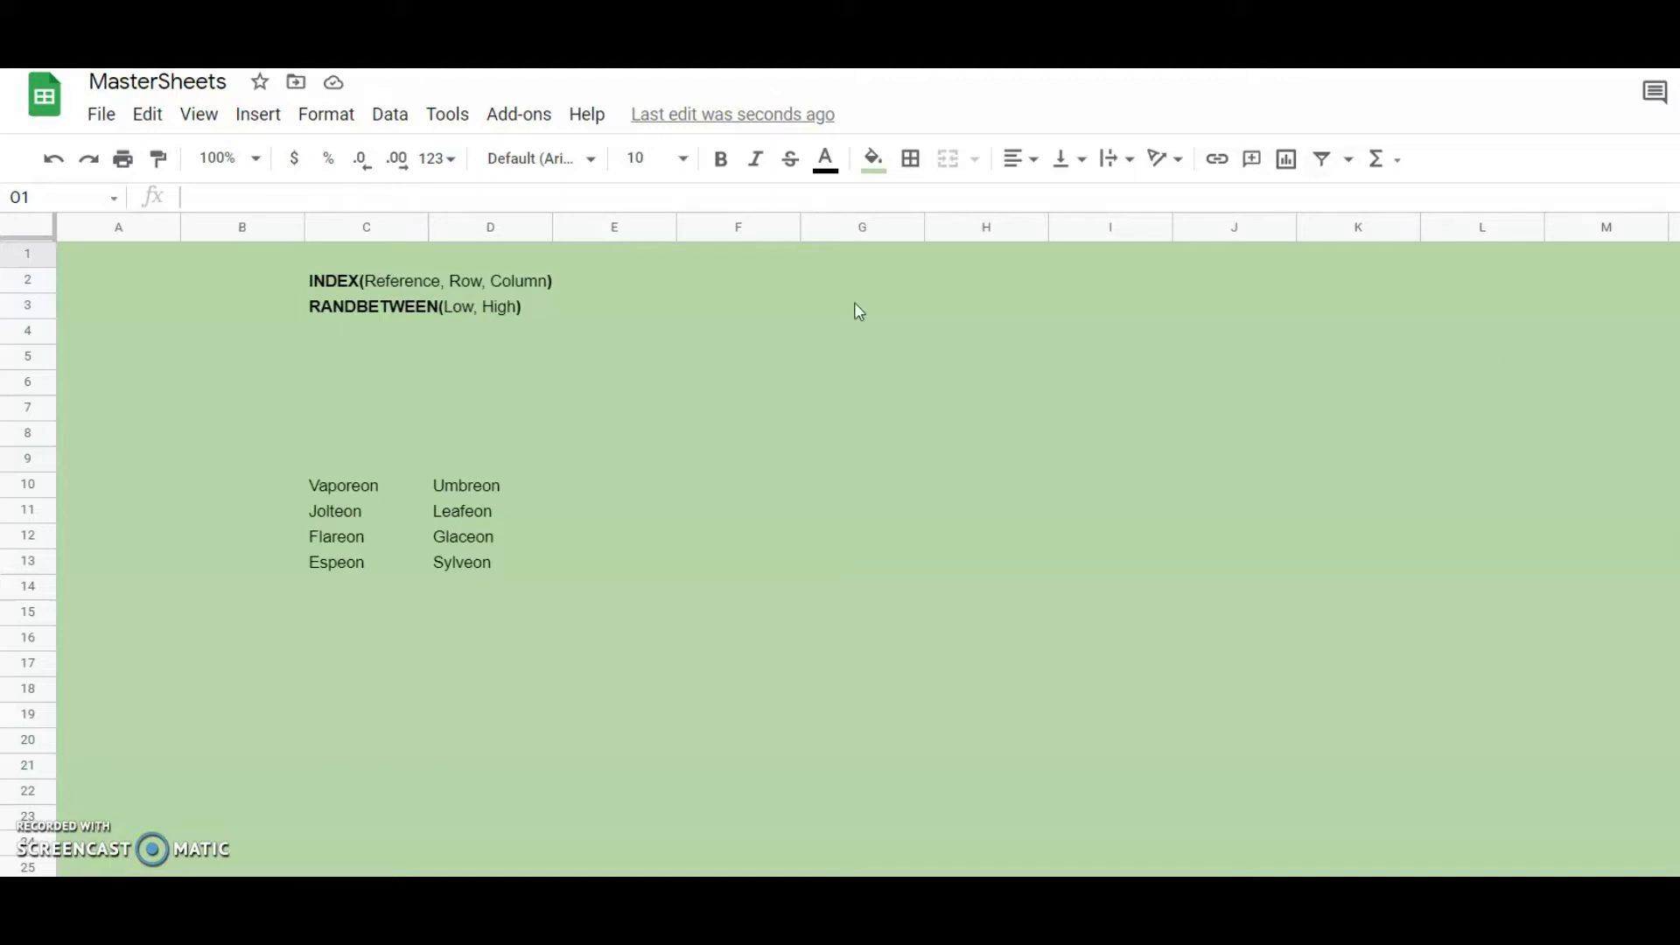
# Enter the formula =INDEX(C10:D13,RANDBETWEEN(1,4),Randbetween(1,2)) in cell C6 to pick a random name from the two-column table.
pyautogui.click(356, 391)
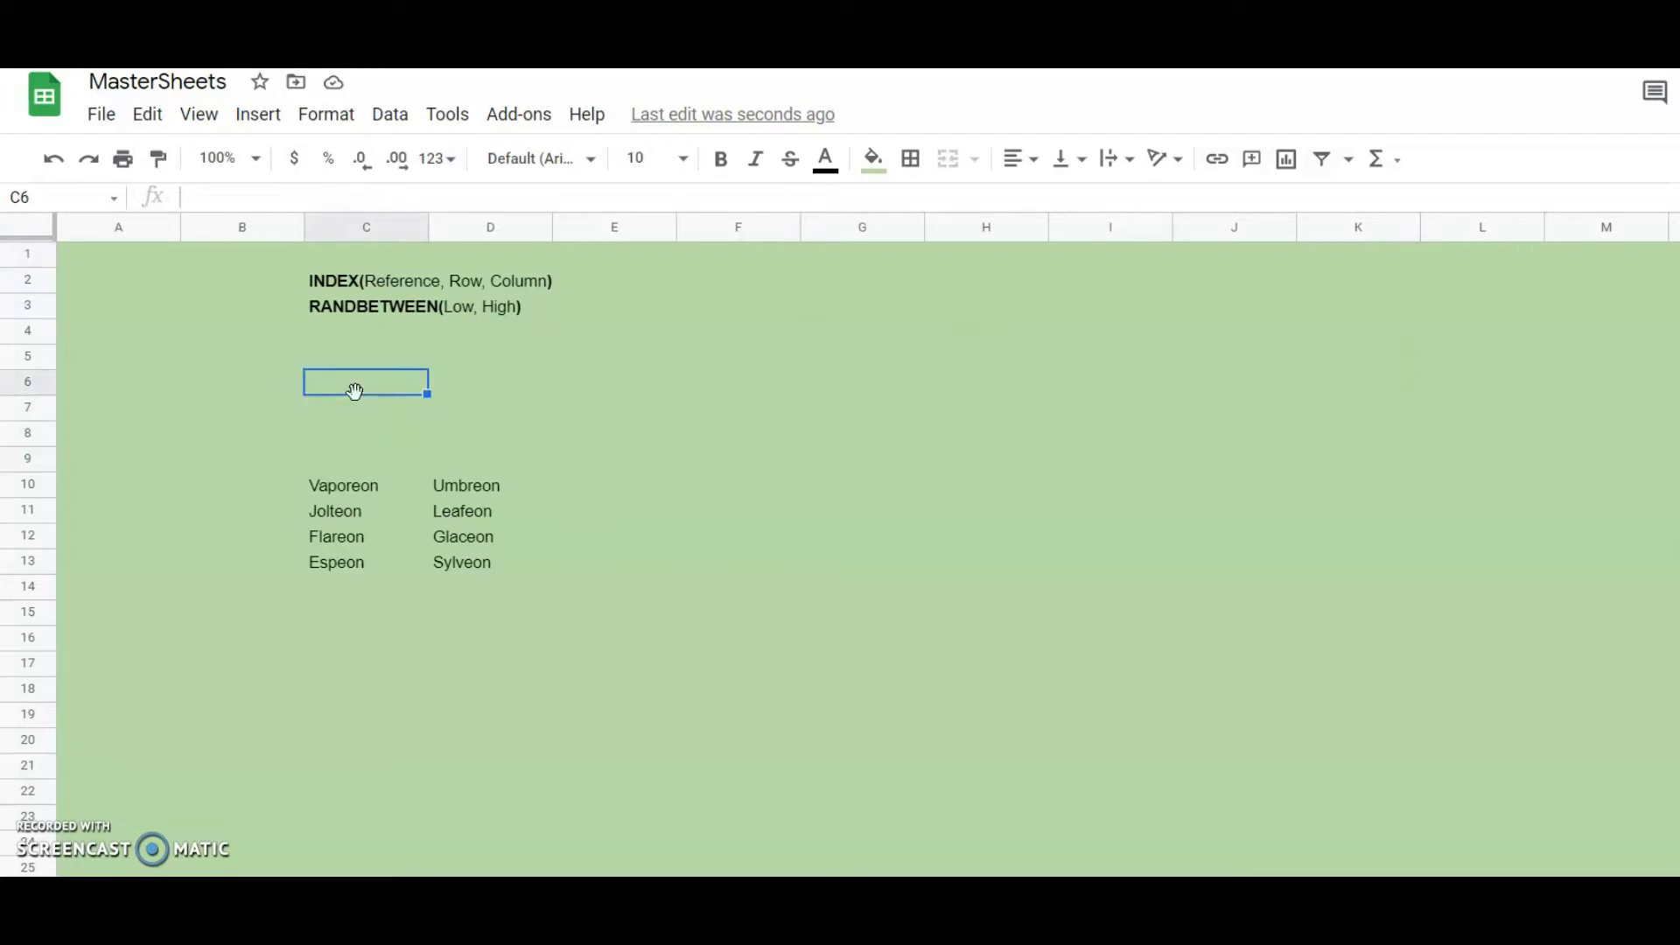
pyautogui.write('=INDEX(')
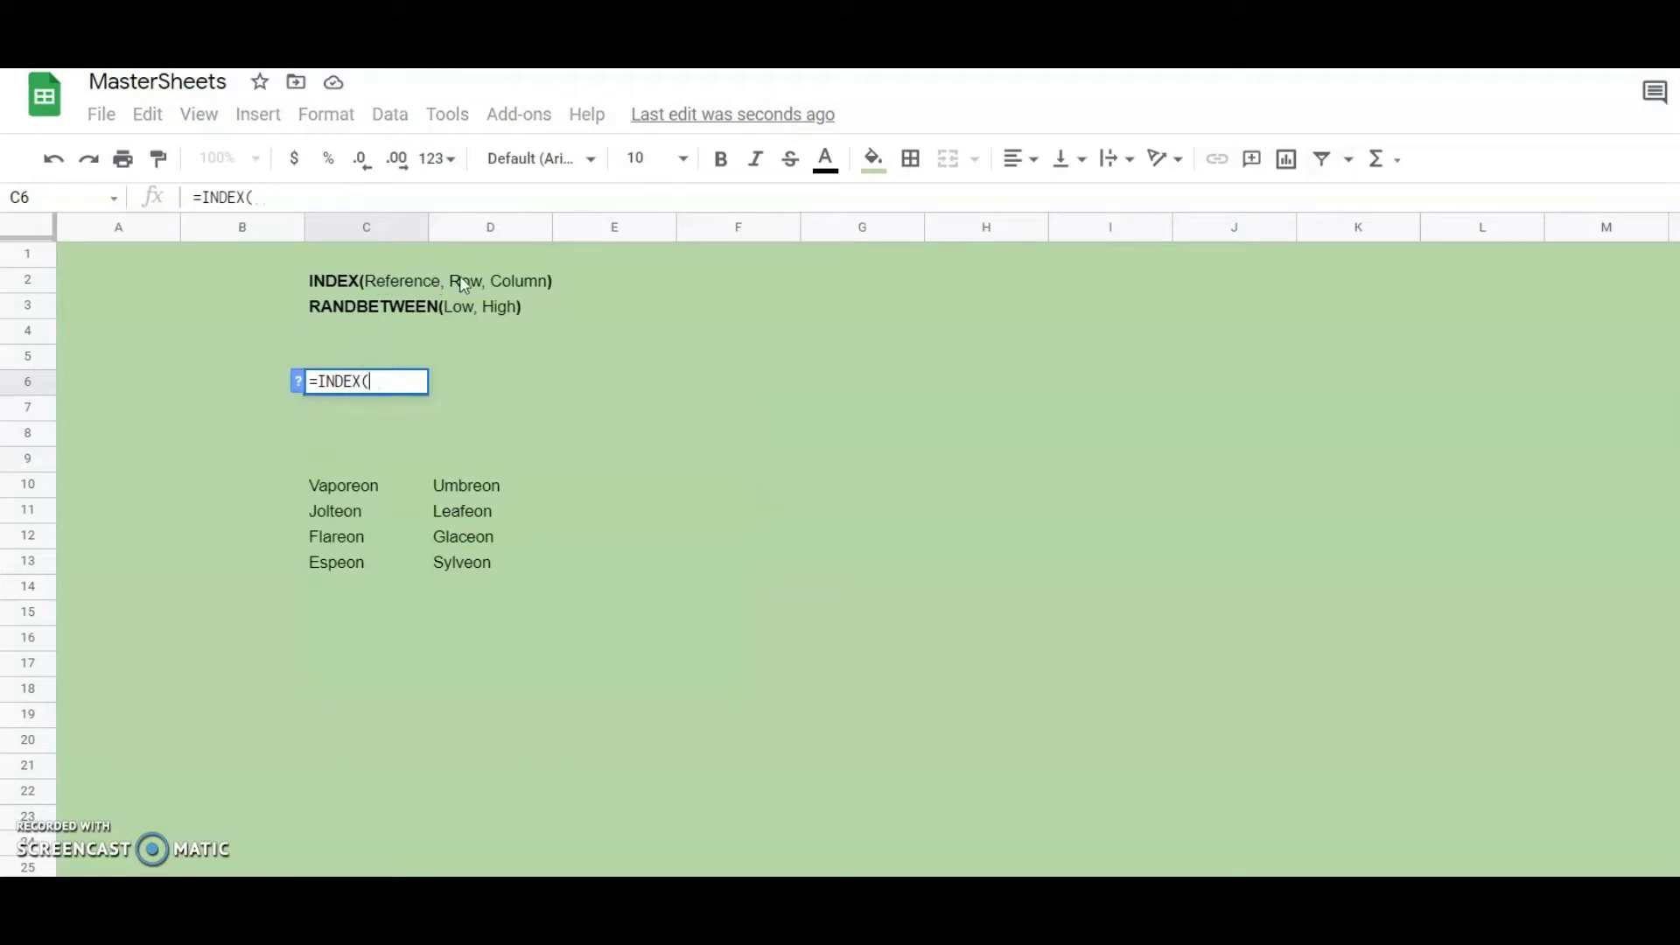
pyautogui.moveTo(335, 485); pyautogui.dragTo(460, 569)
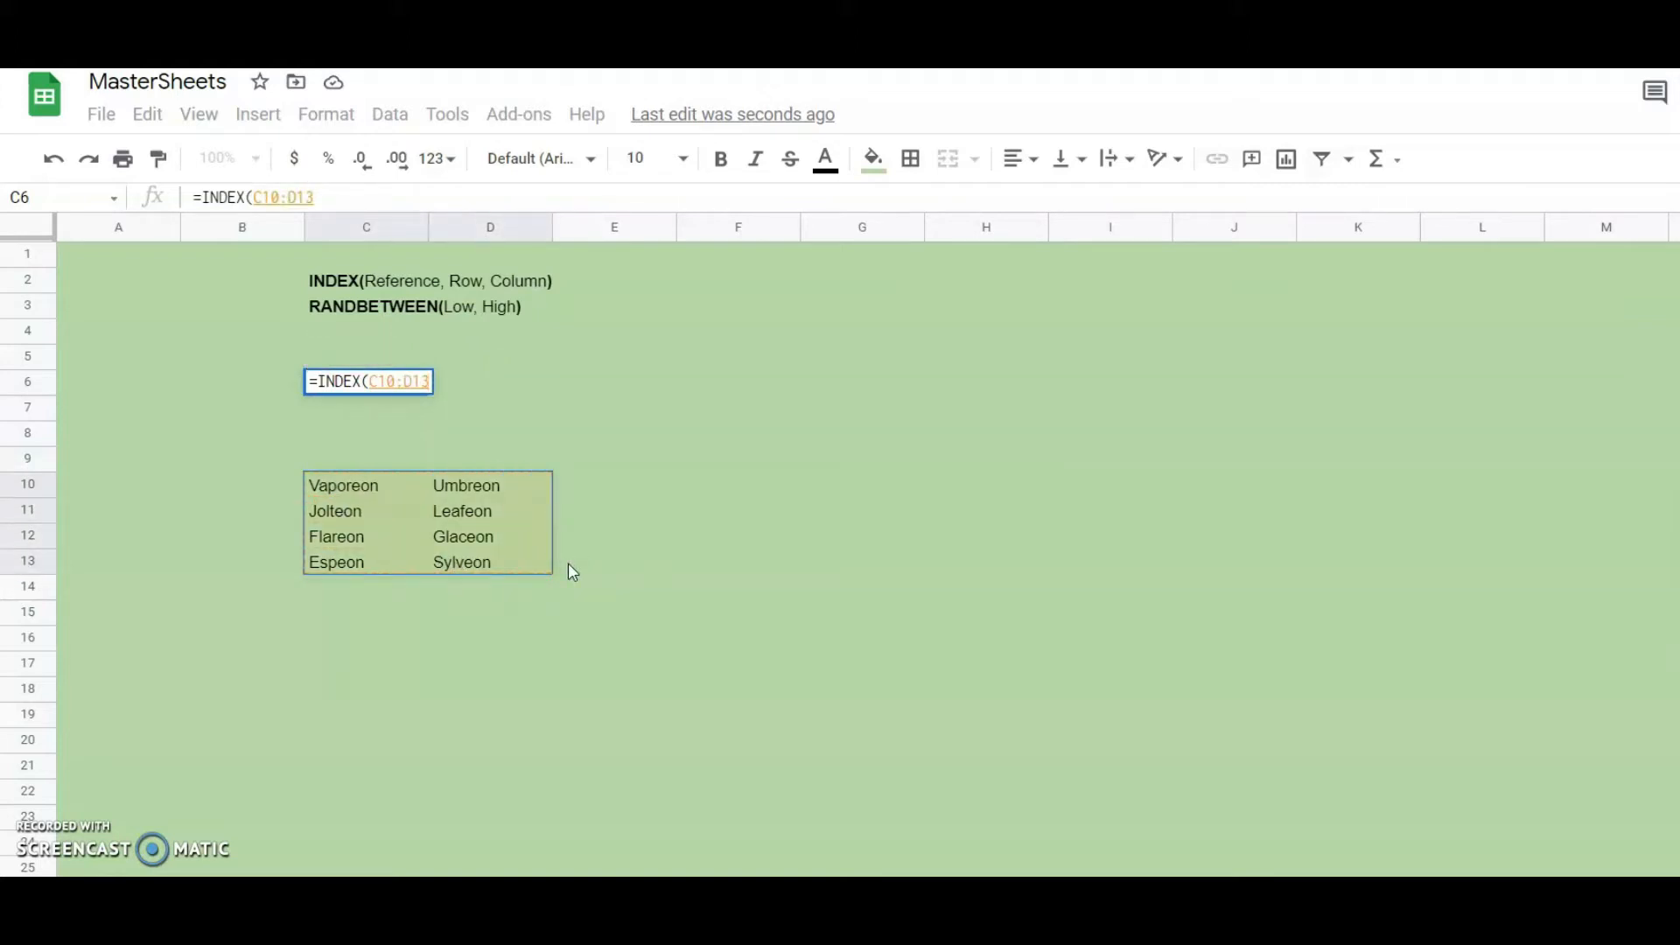
pyautogui.write(',')
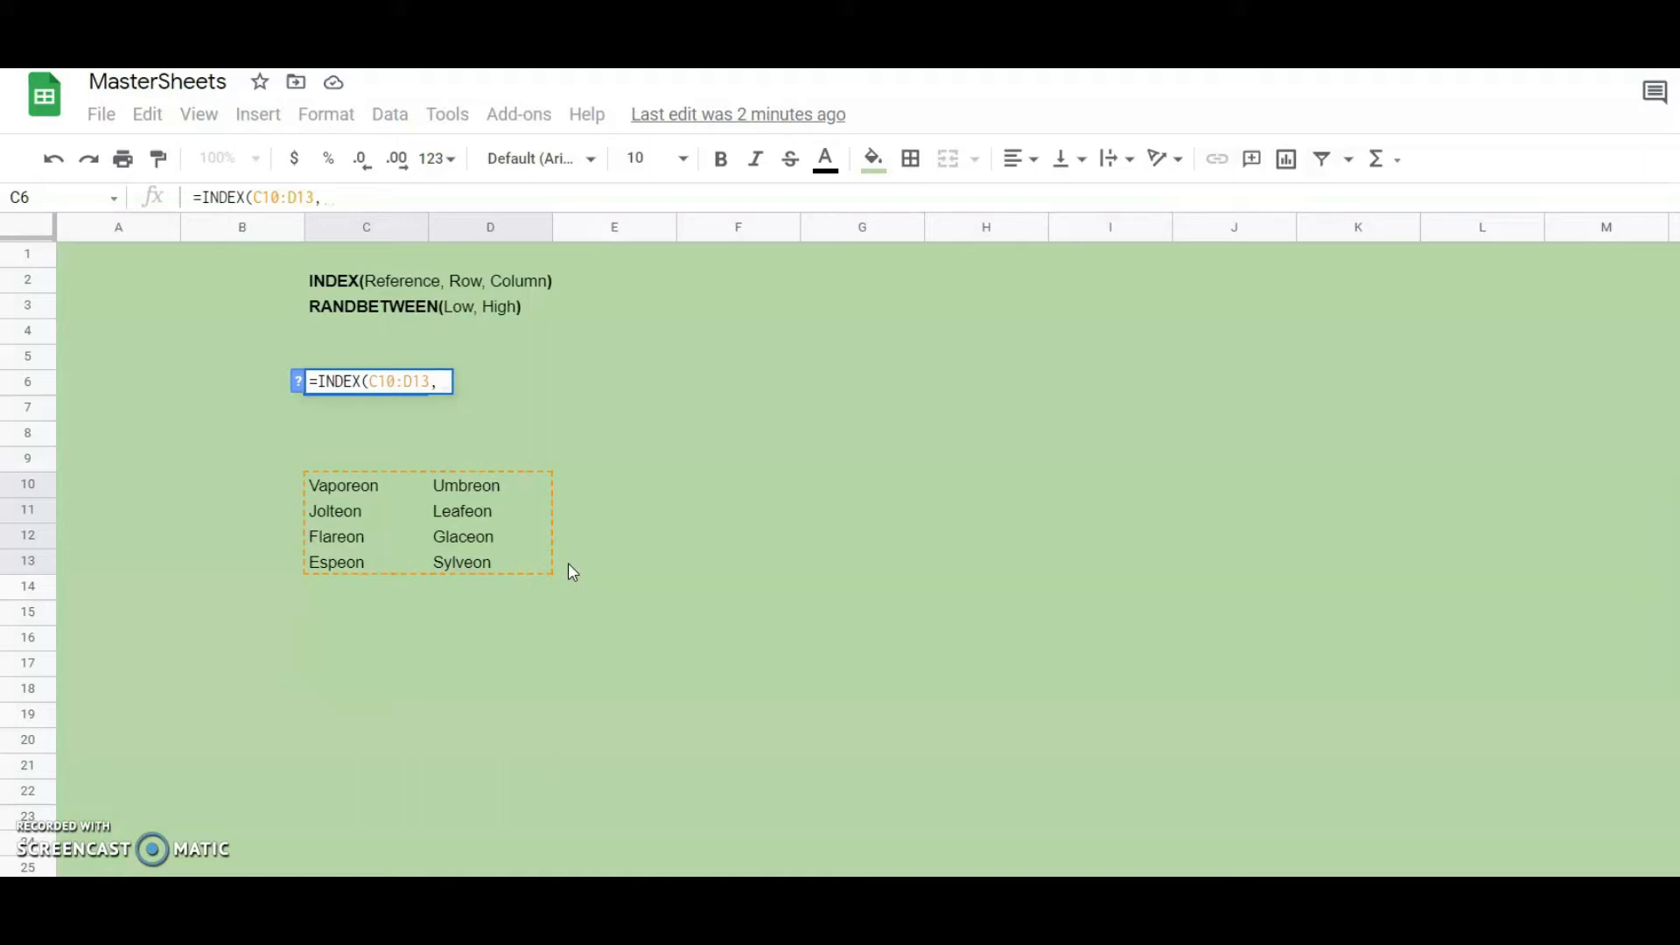
pyautogui.write('RANDBW')
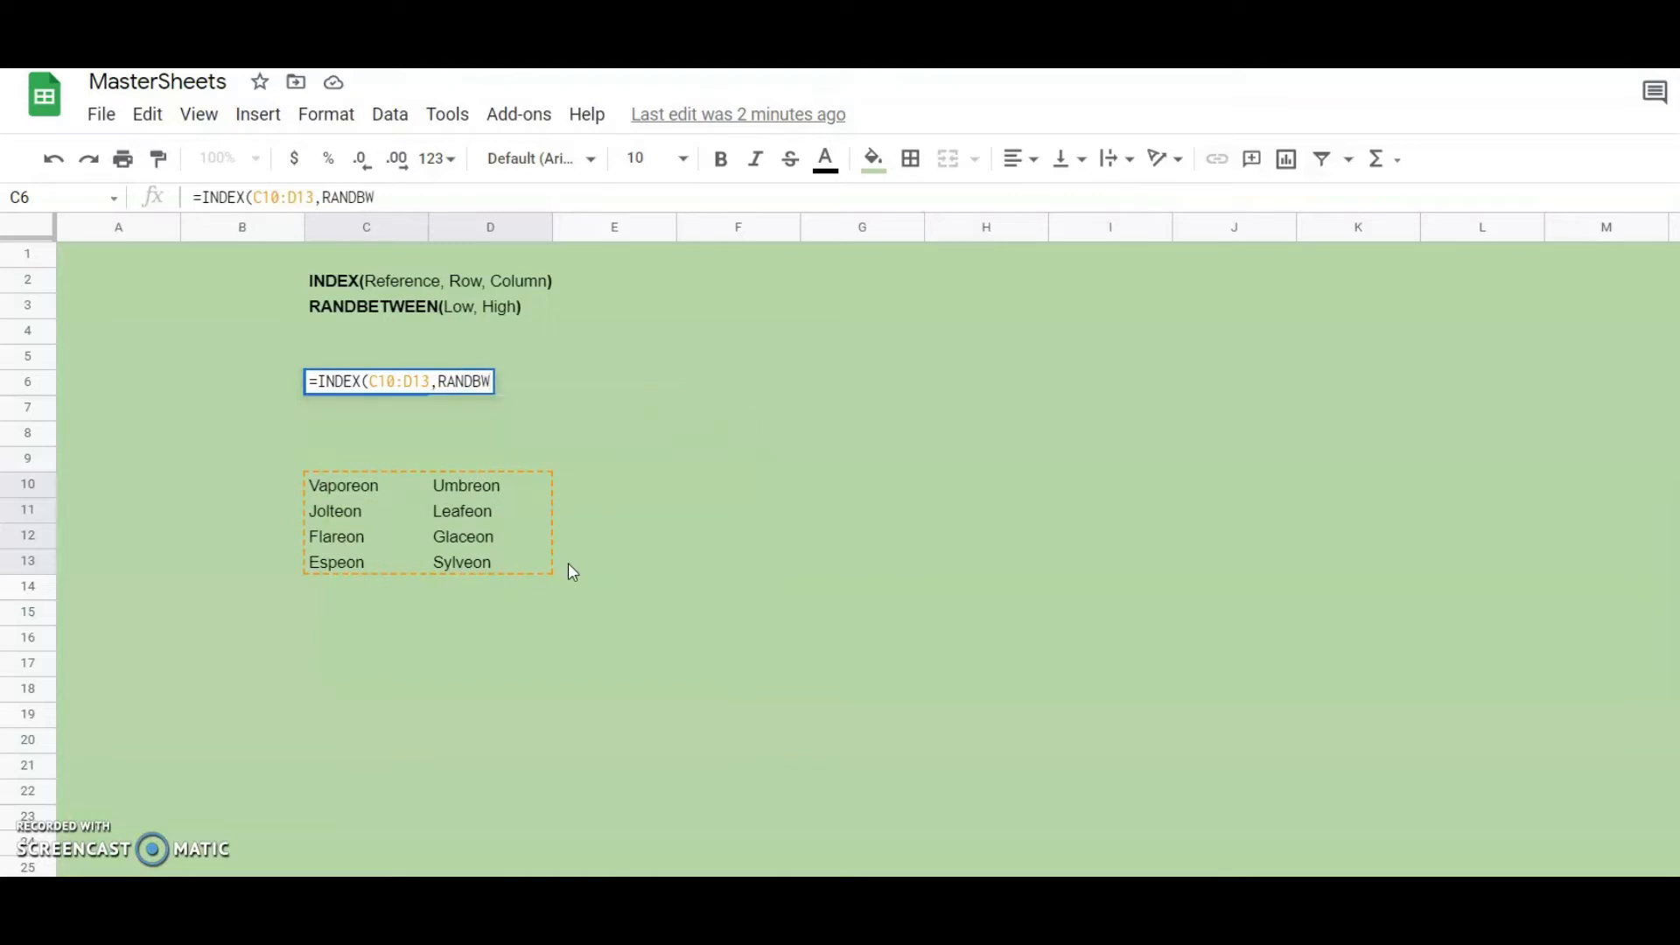
pyautogui.press('BackSpace')
pyautogui.write('ETWEEN')
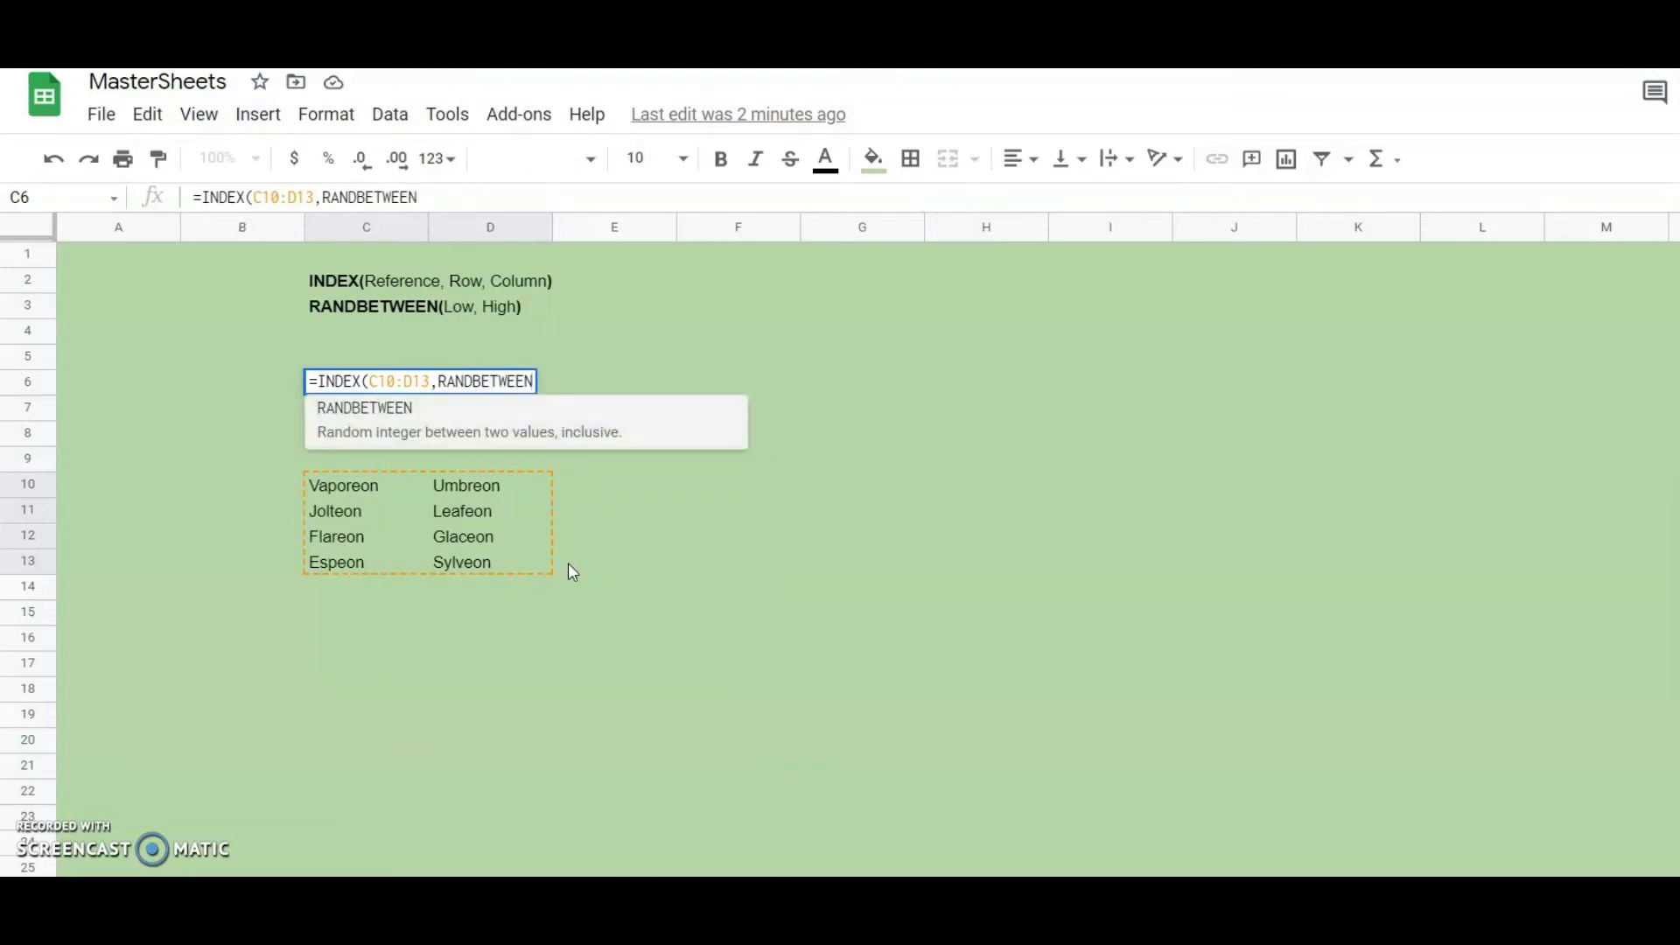
pyautogui.write('(')
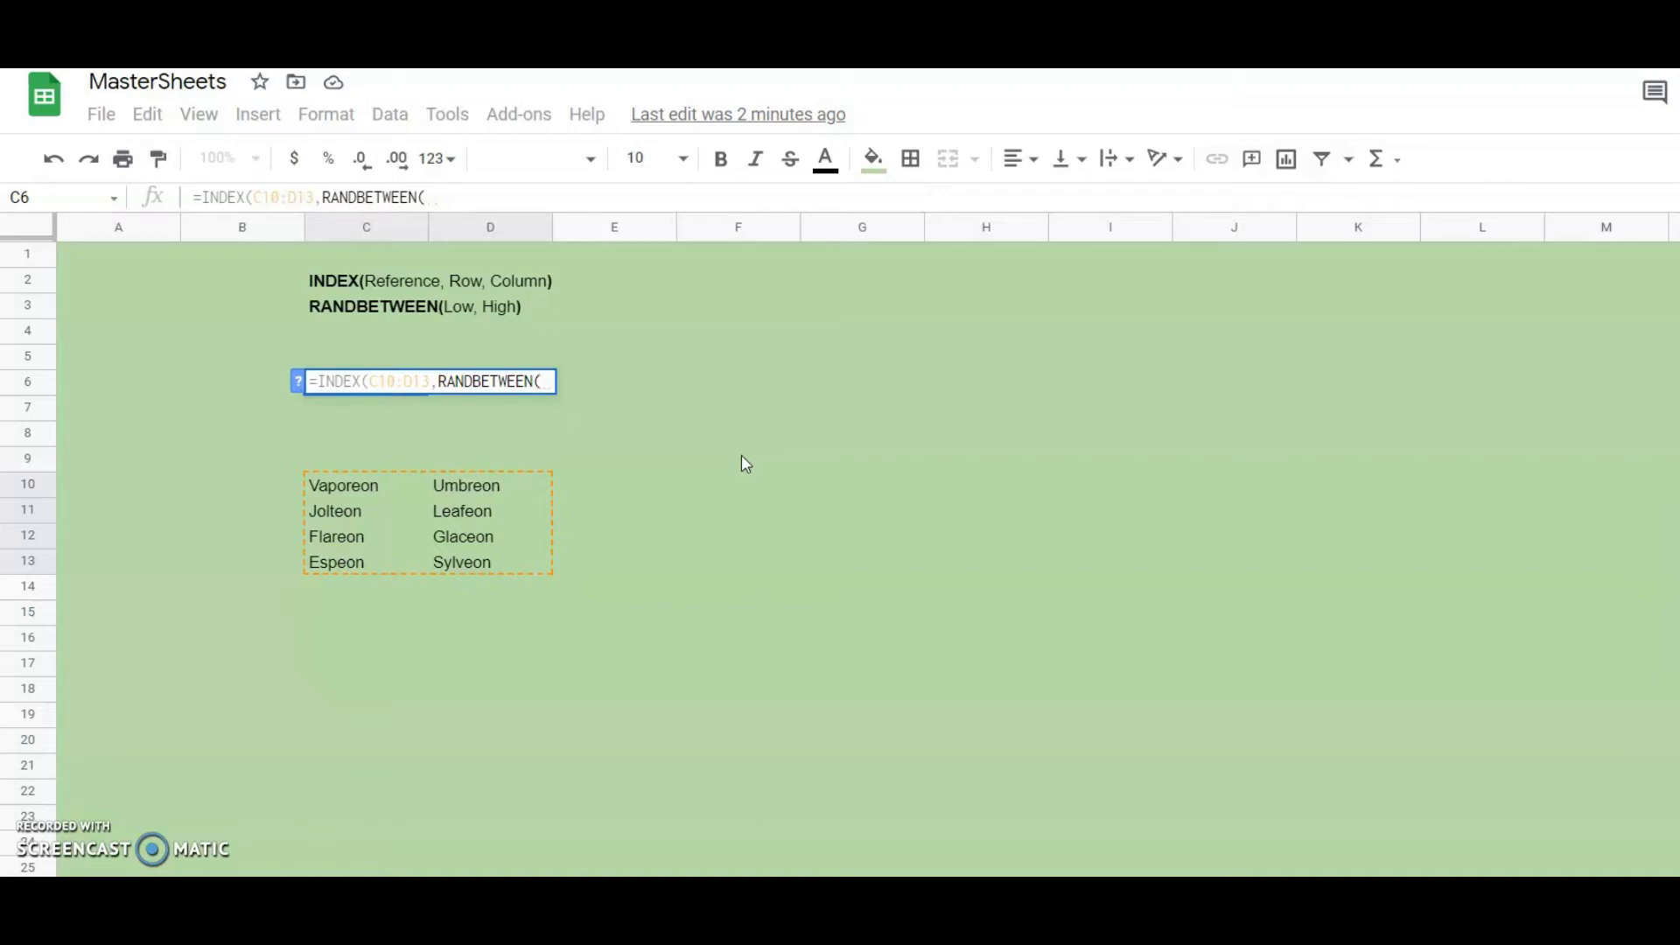
pyautogui.write('1,4')
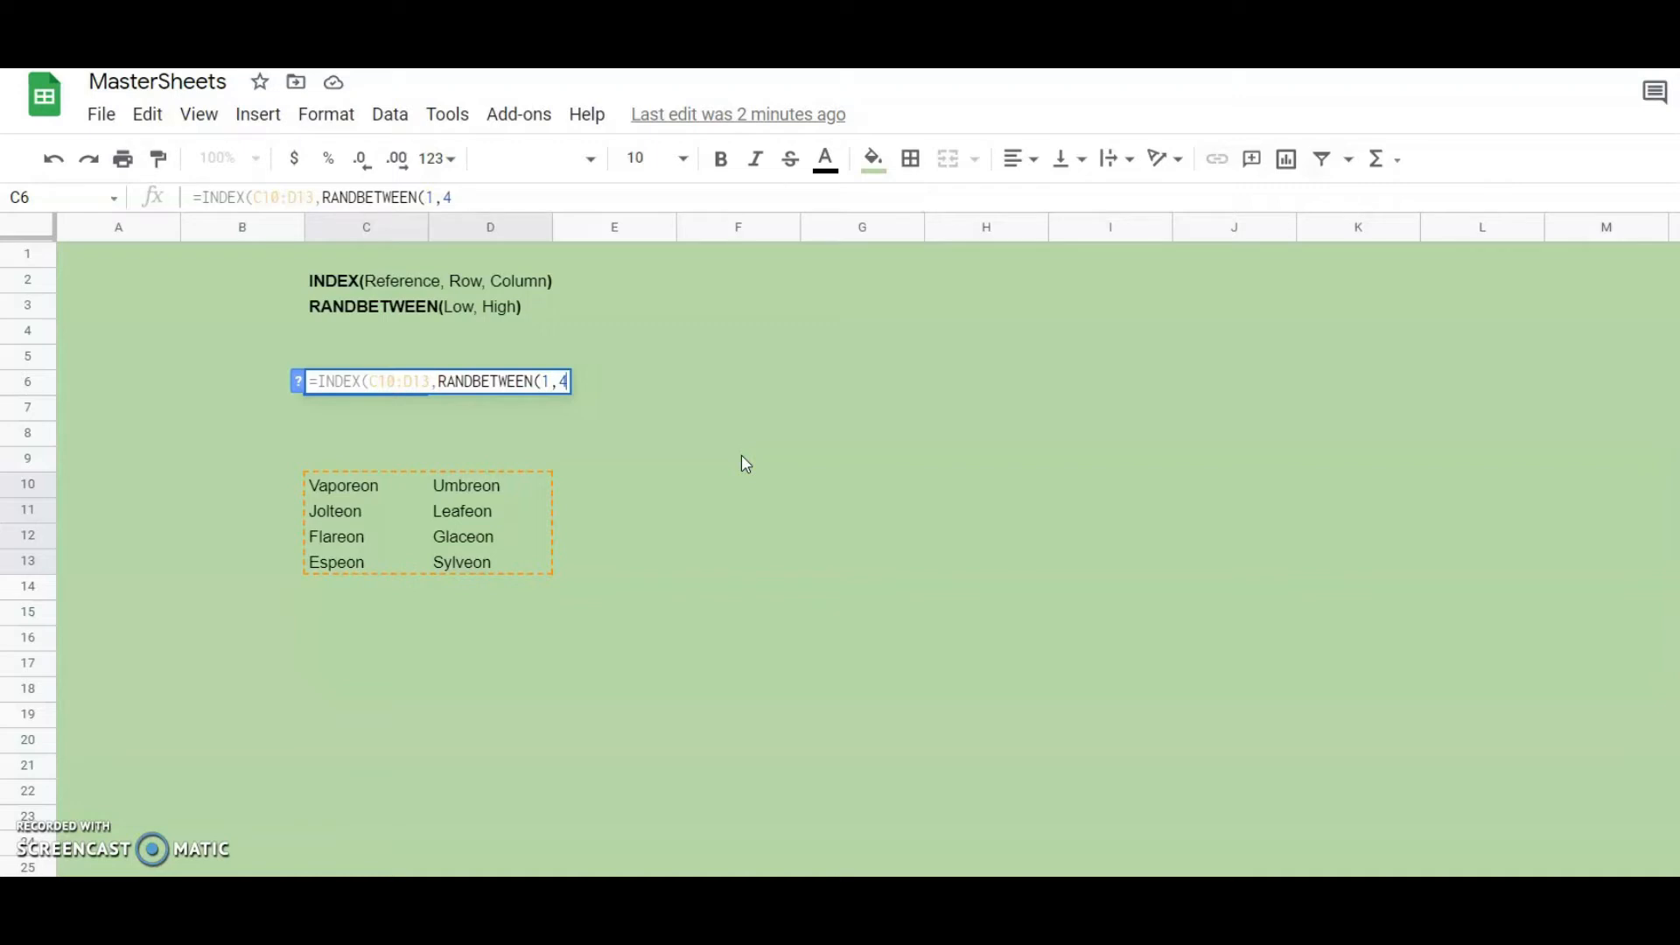
pyautogui.write('),Randbetween(')
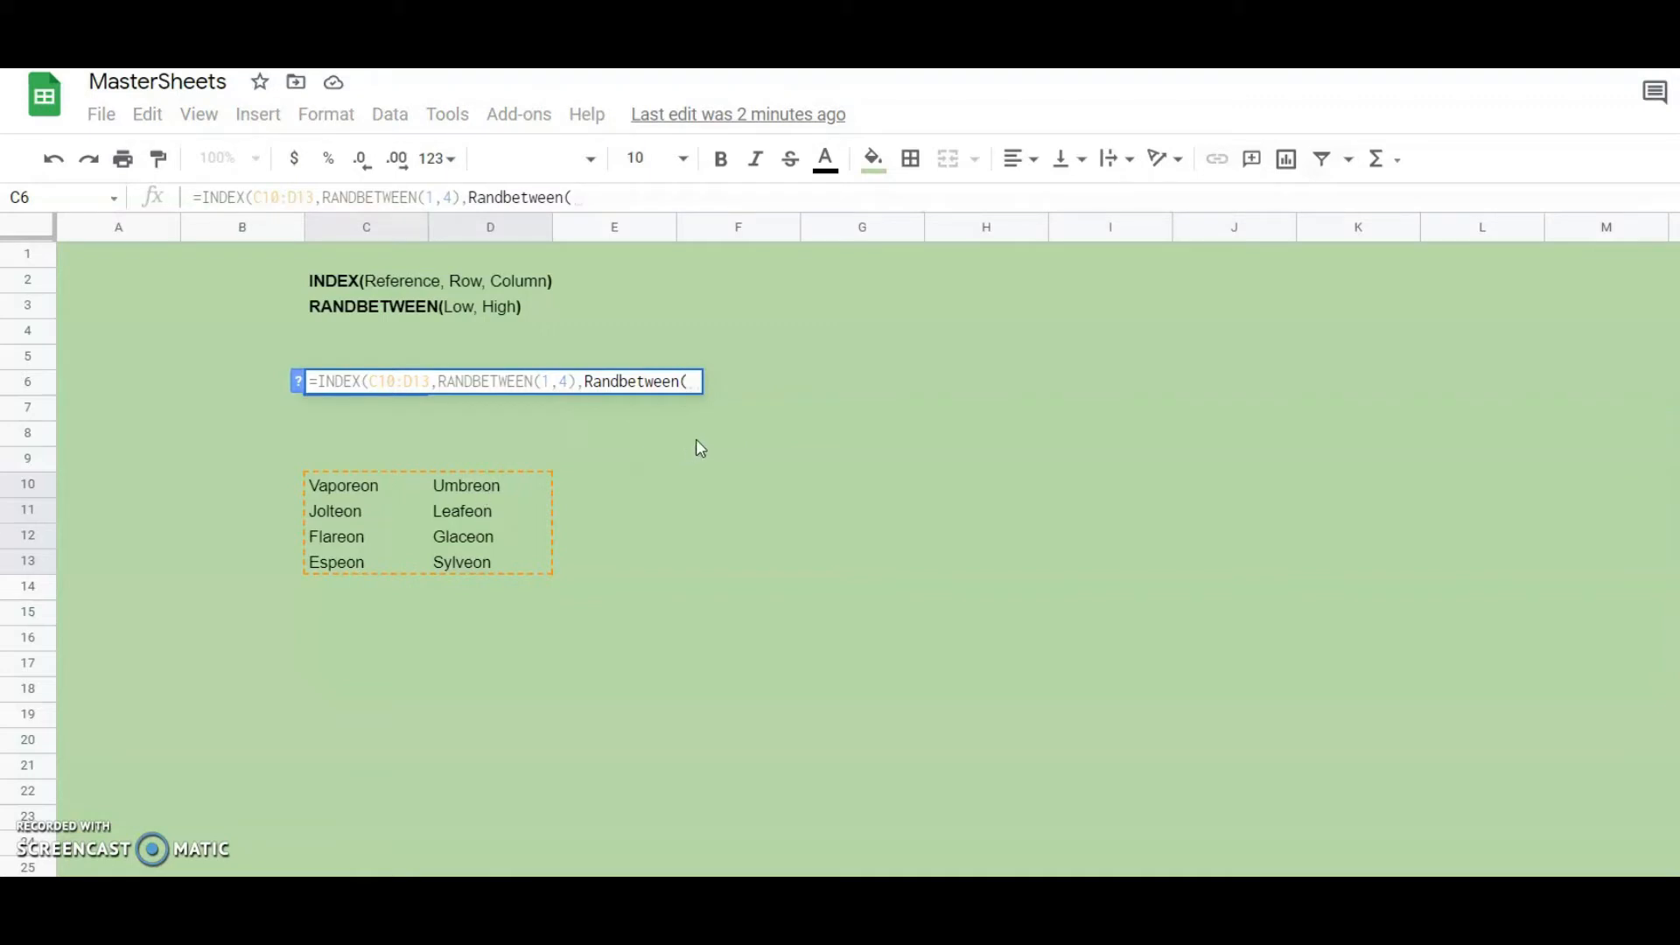
pyautogui.write('1,2')
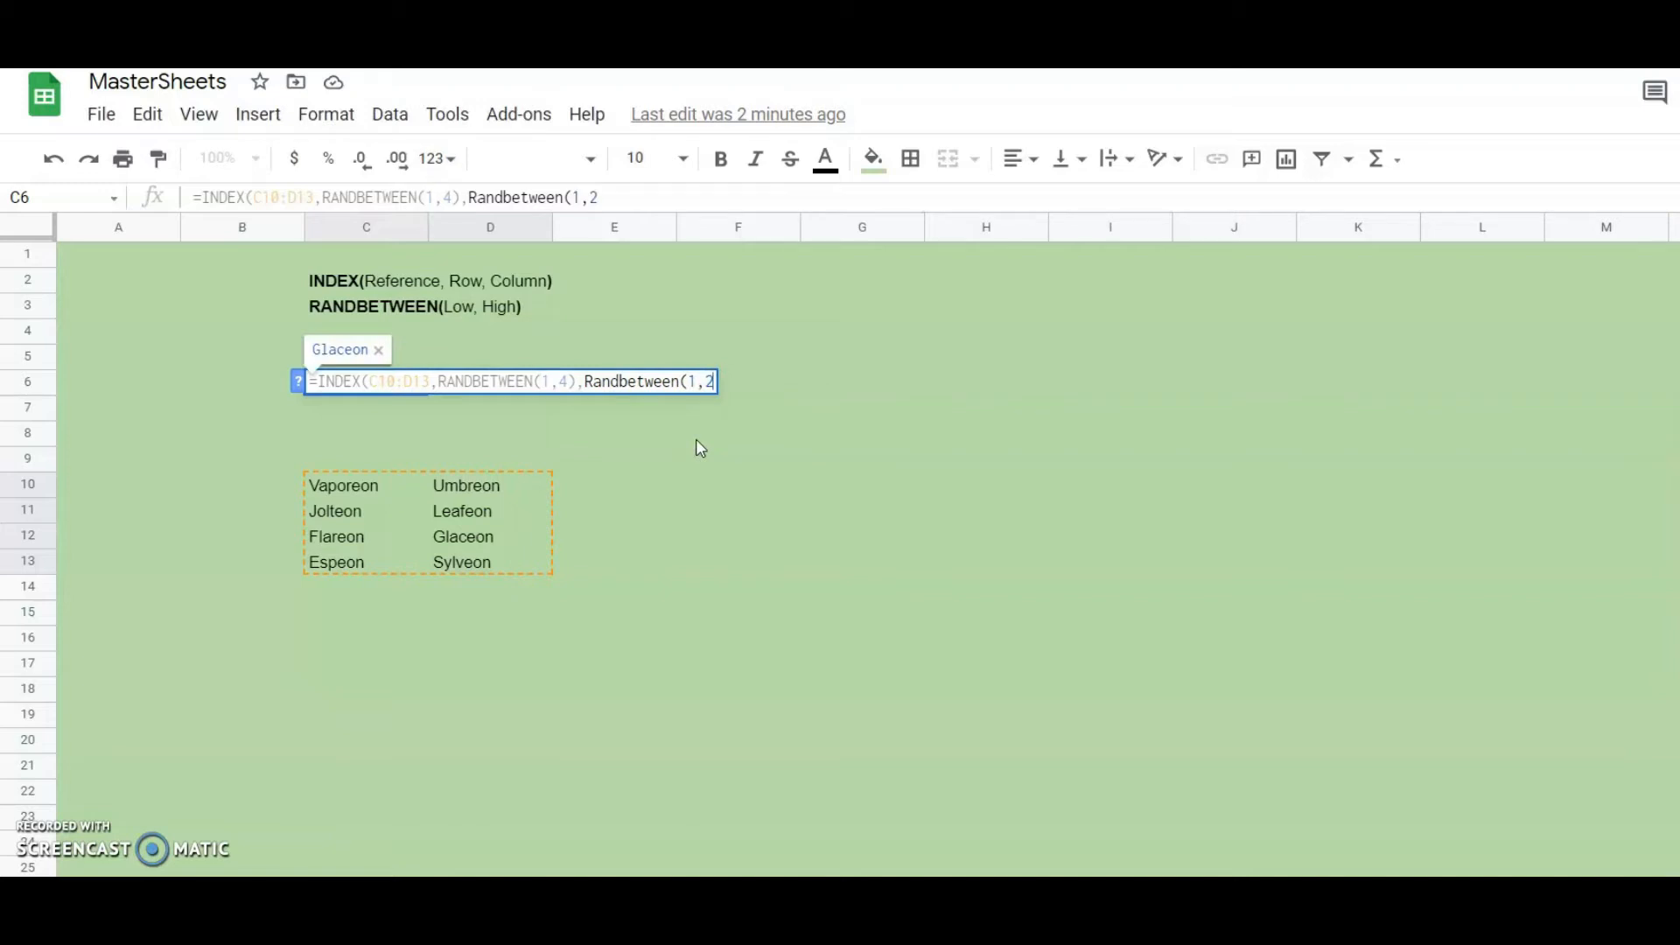
pyautogui.write('))')
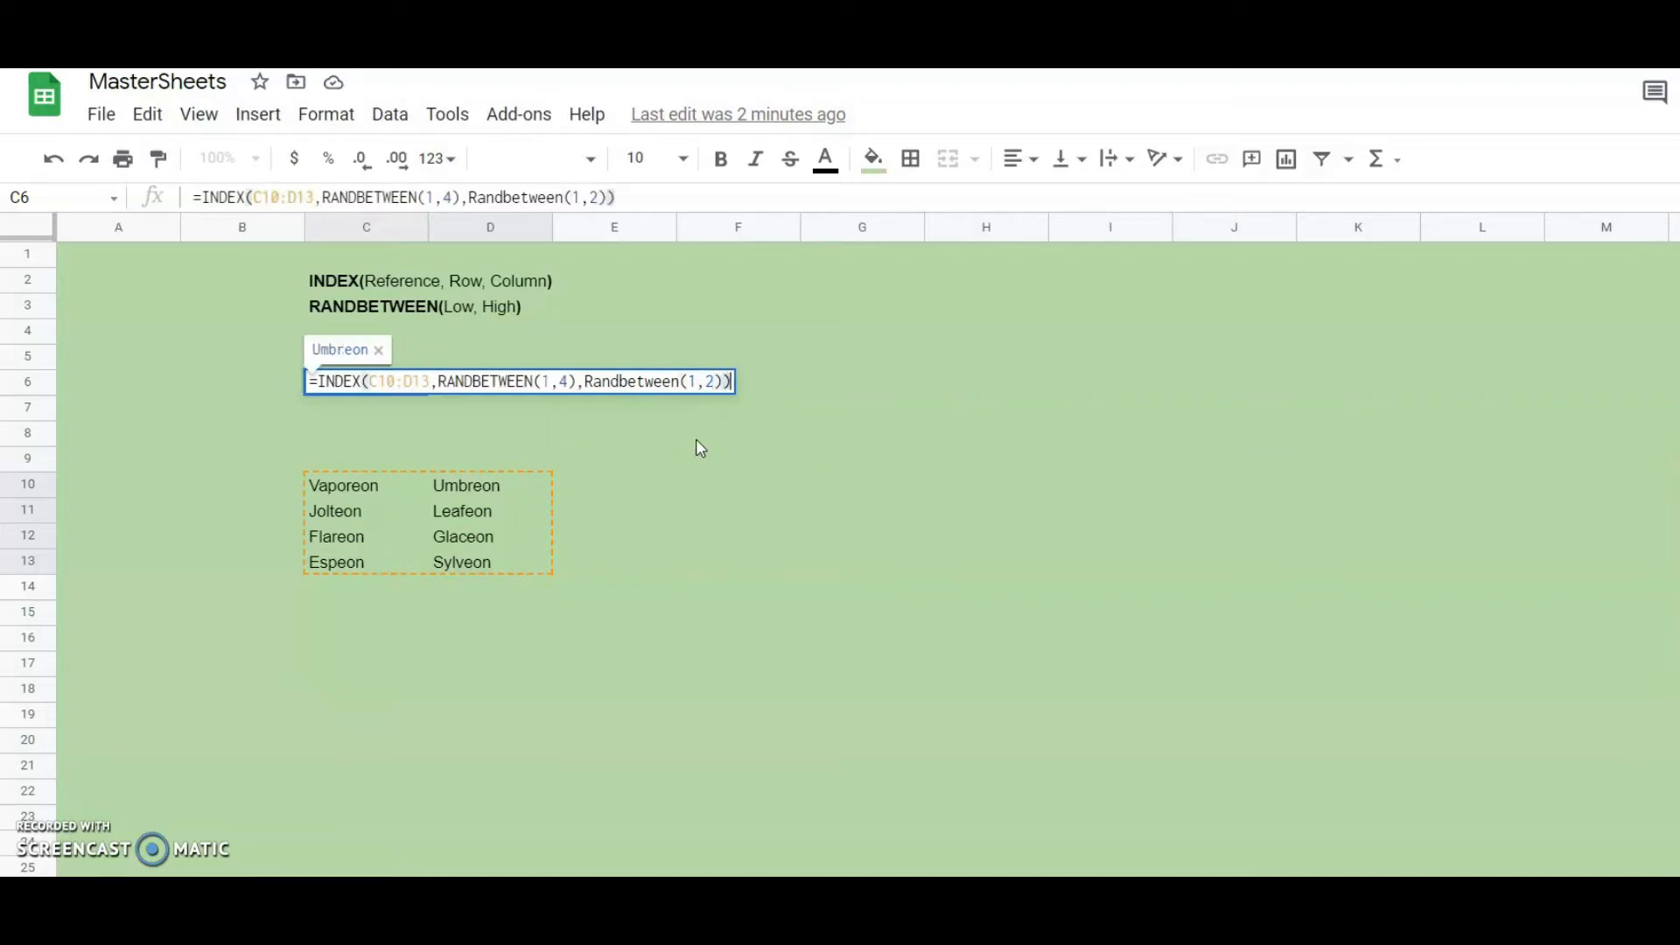
pyautogui.press('Return')
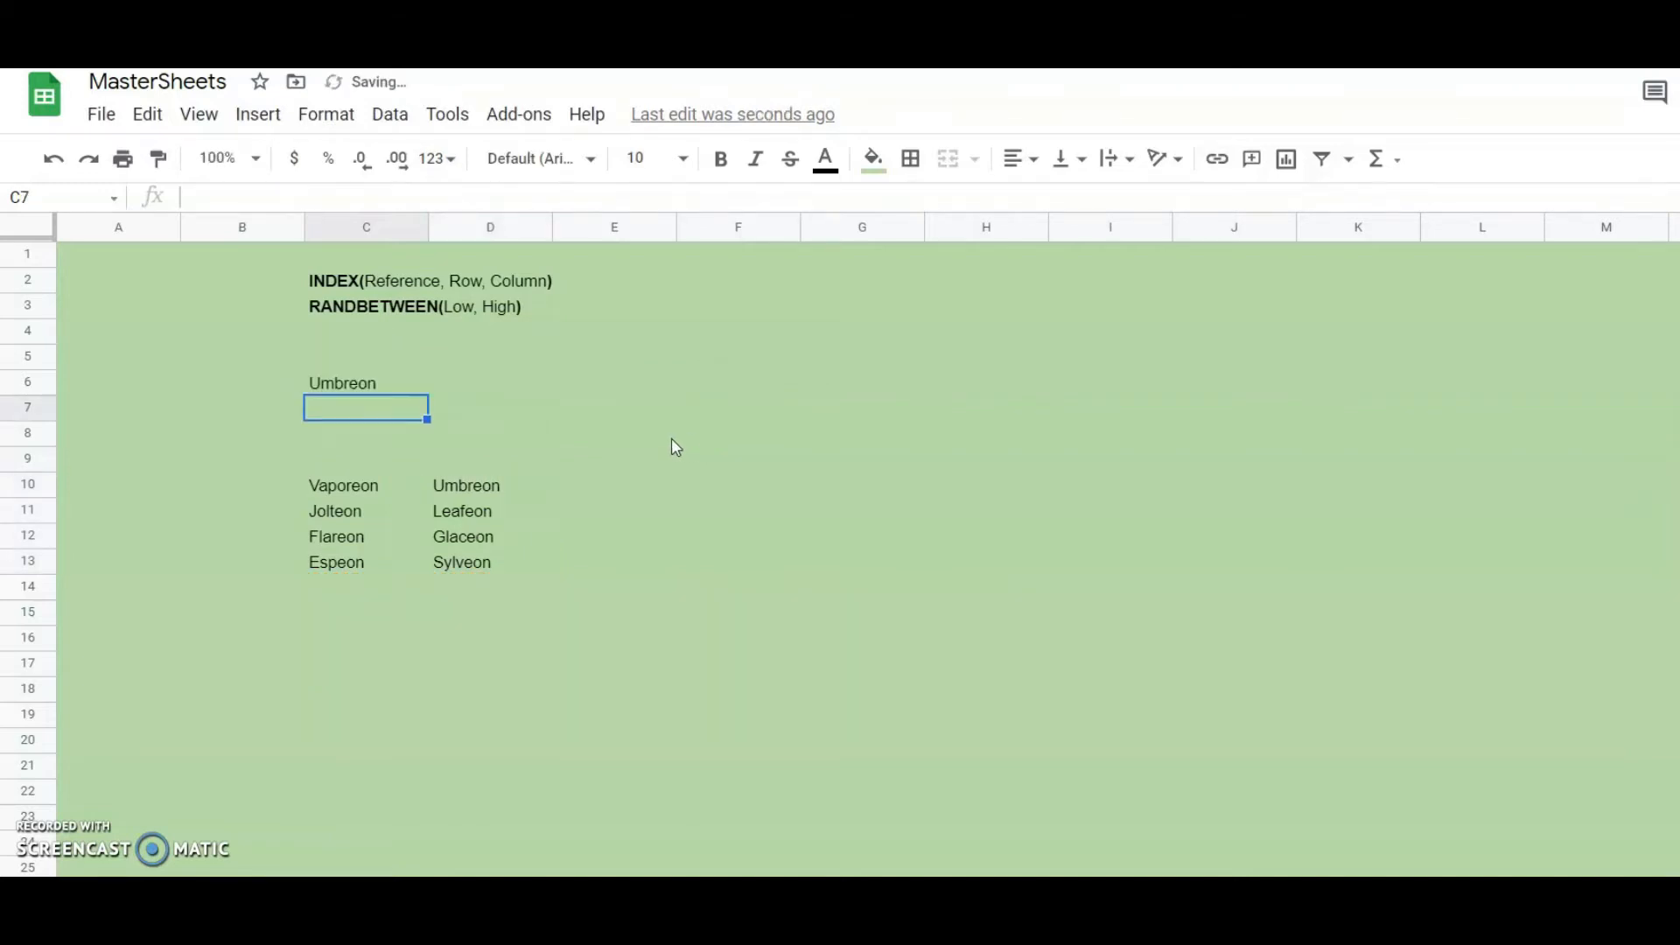
# Recalculate the random pick in C6 several times by repeatedly clearing the empty cell D7.
pyautogui.click(380, 385)
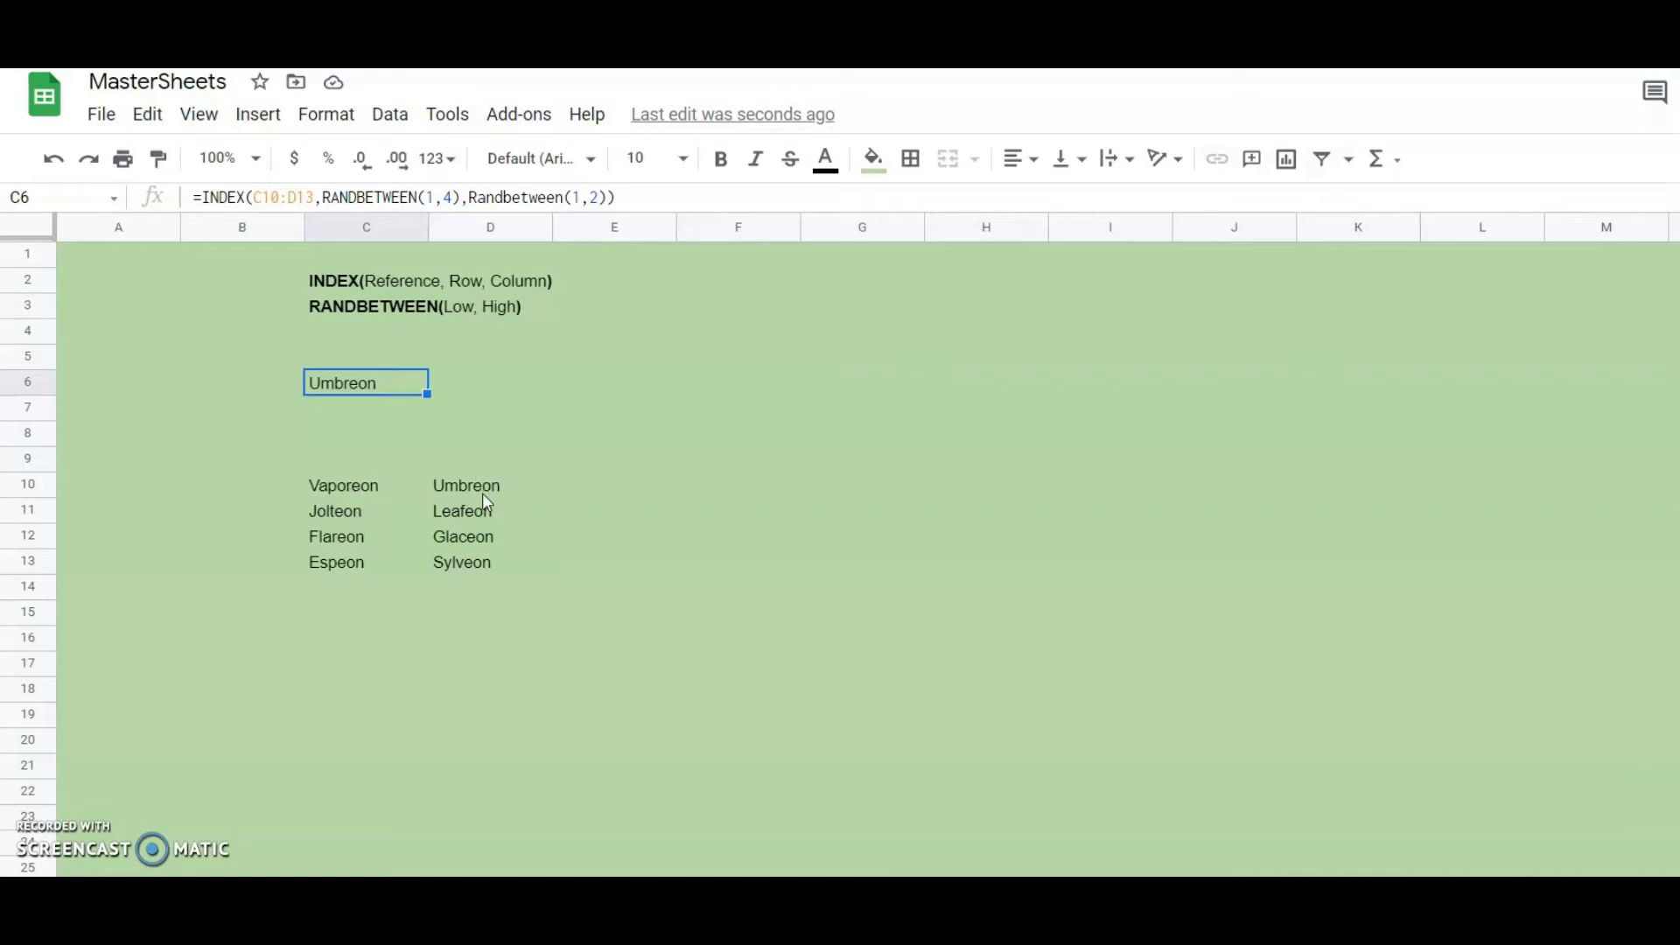
pyautogui.click(545, 412)
pyautogui.press('Delete')
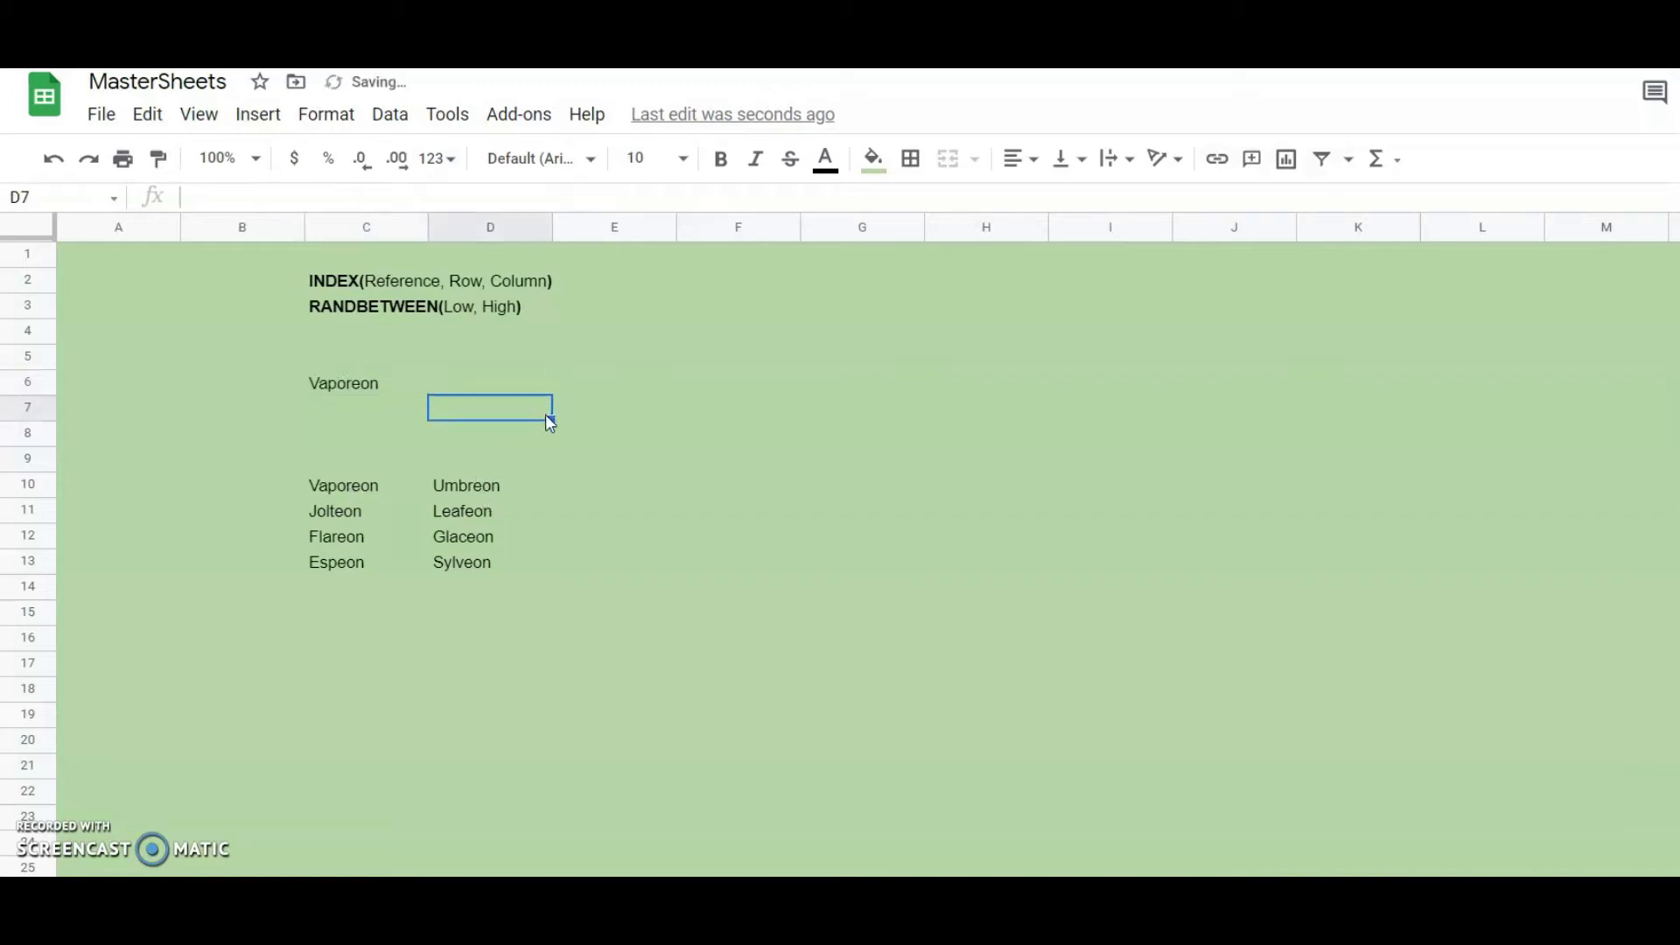
pyautogui.press('Delete')
pyautogui.press('Delete')
pyautogui.press('Delete')
pyautogui.press('Delete')
# Examine the C6 formula, its two-column source table C10:D13 and the single-column Pantry list further down the sheet.
pyautogui.click(344, 496)
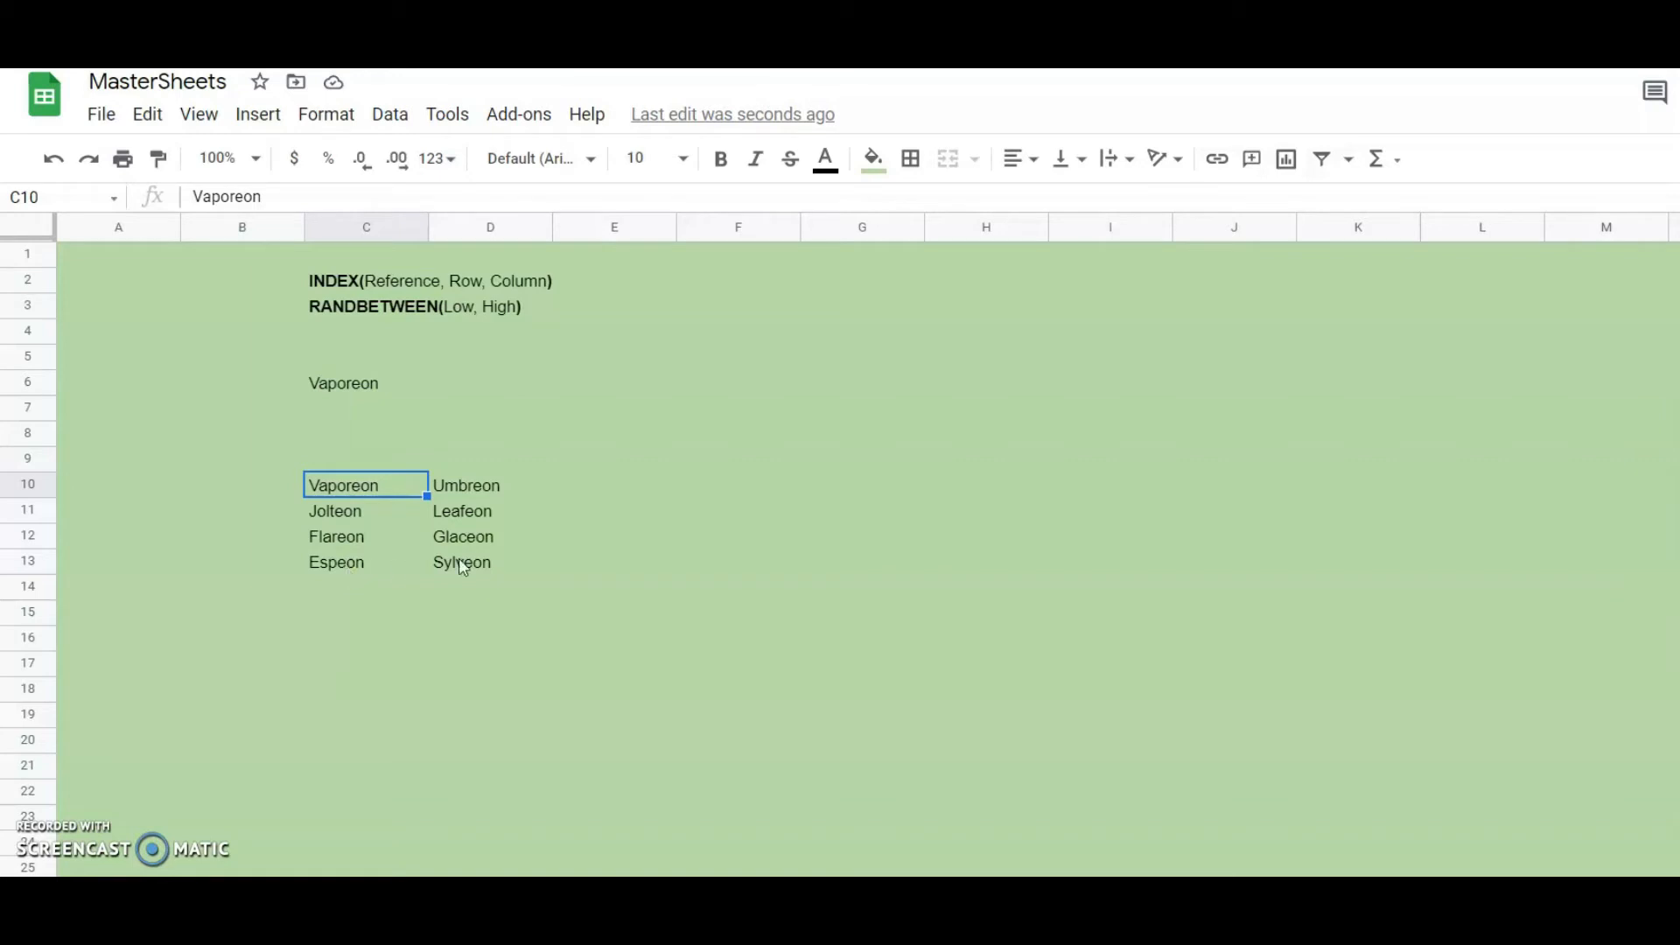
pyautogui.click(374, 381)
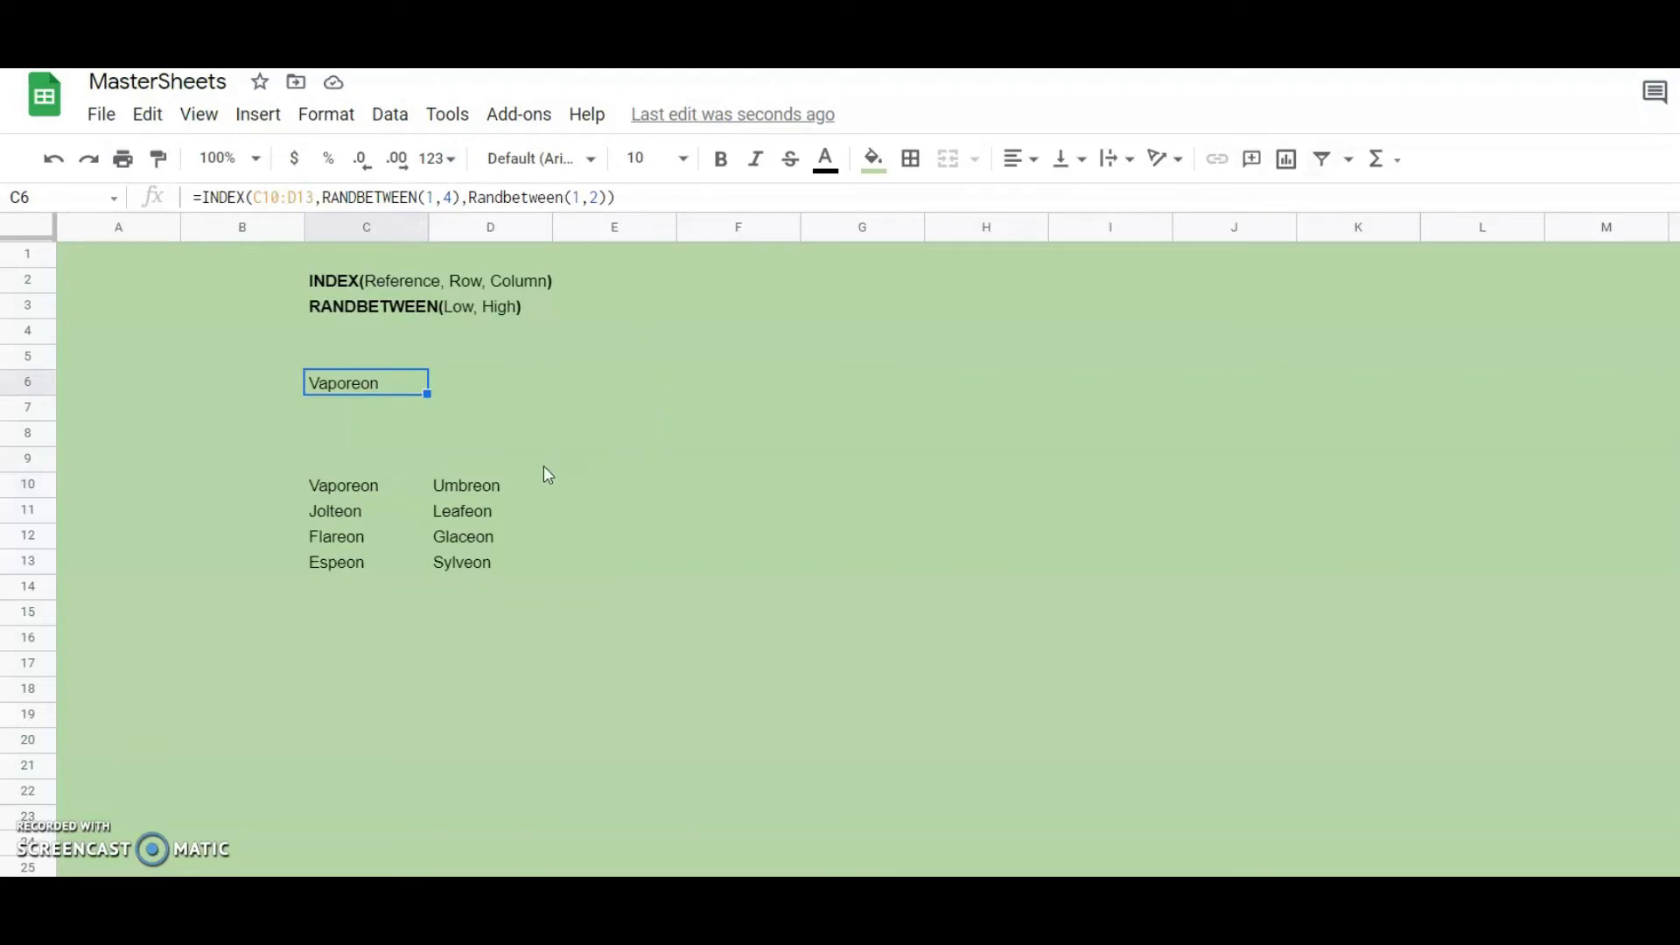
pyautogui.scroll(-3, 544, 466)
pyautogui.click(529, 567)
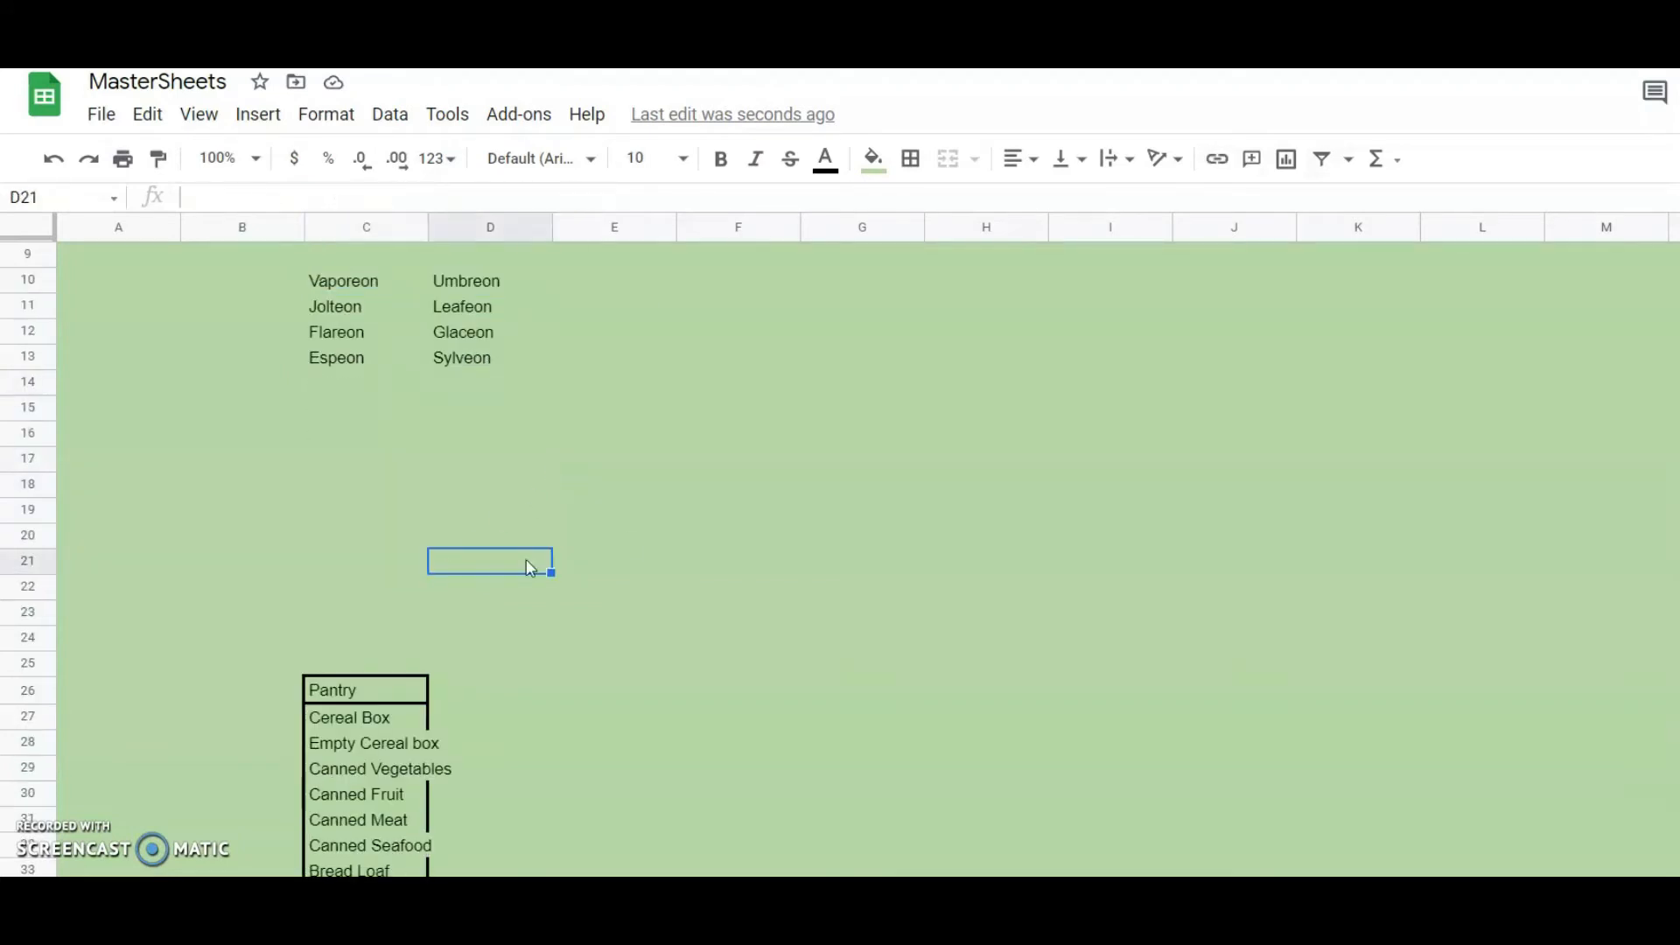
pyautogui.scroll(3, 529, 567)
pyautogui.moveTo(350, 485); pyautogui.dragTo(517, 563)
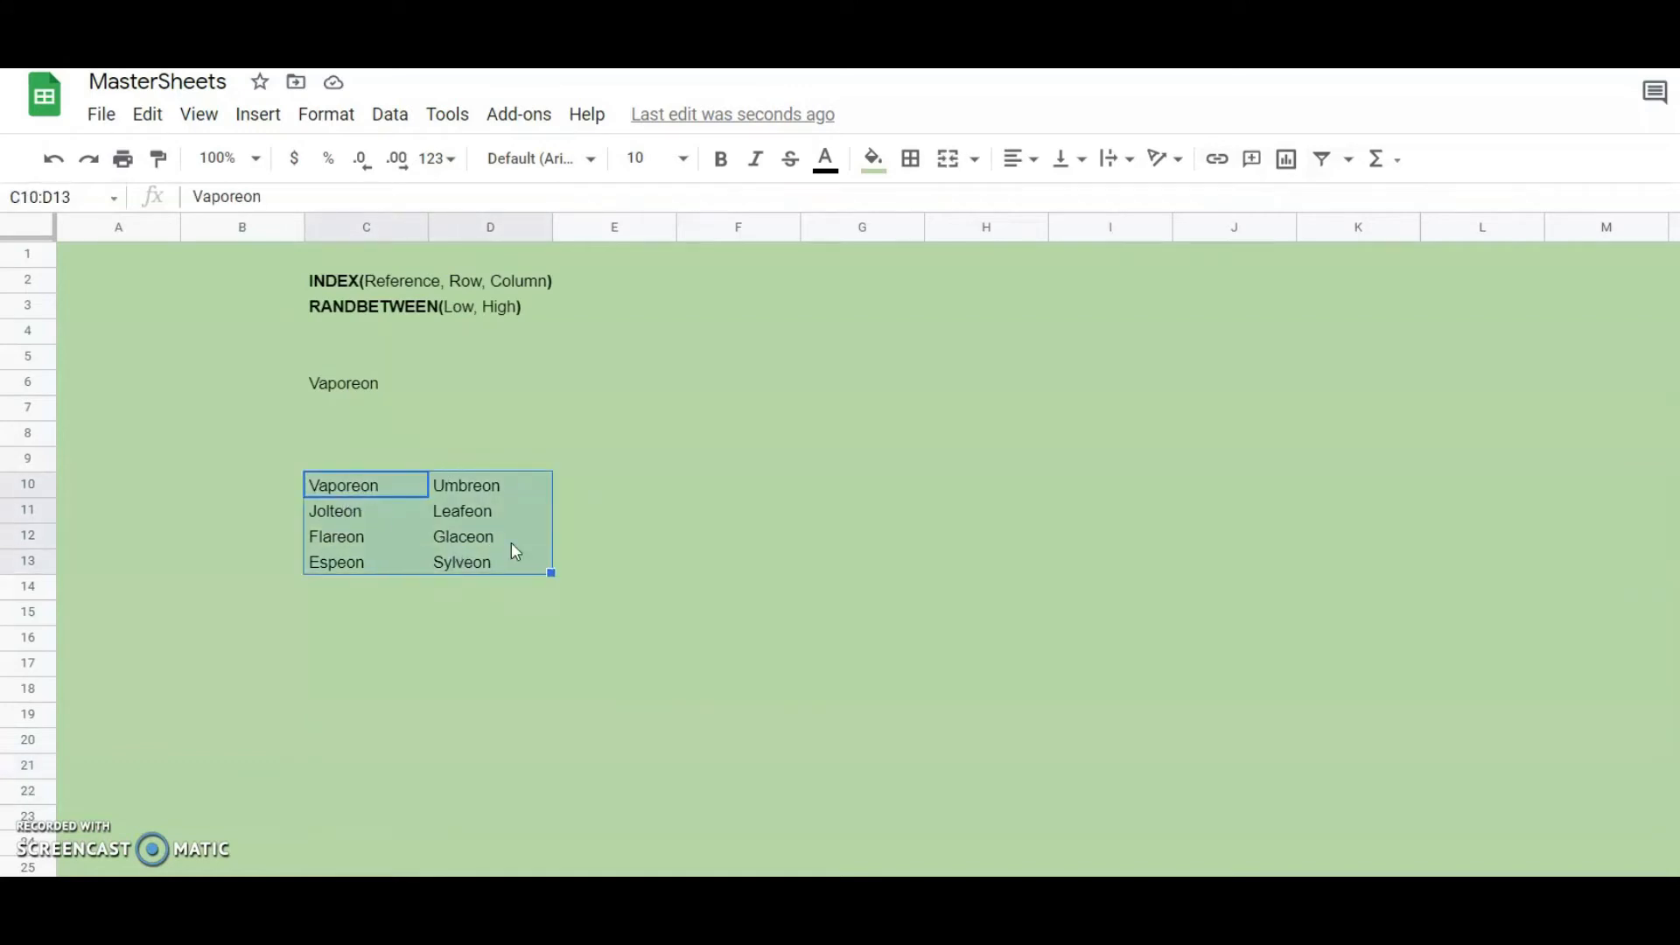
pyautogui.click(711, 564)
pyautogui.scroll(-7, 668, 593)
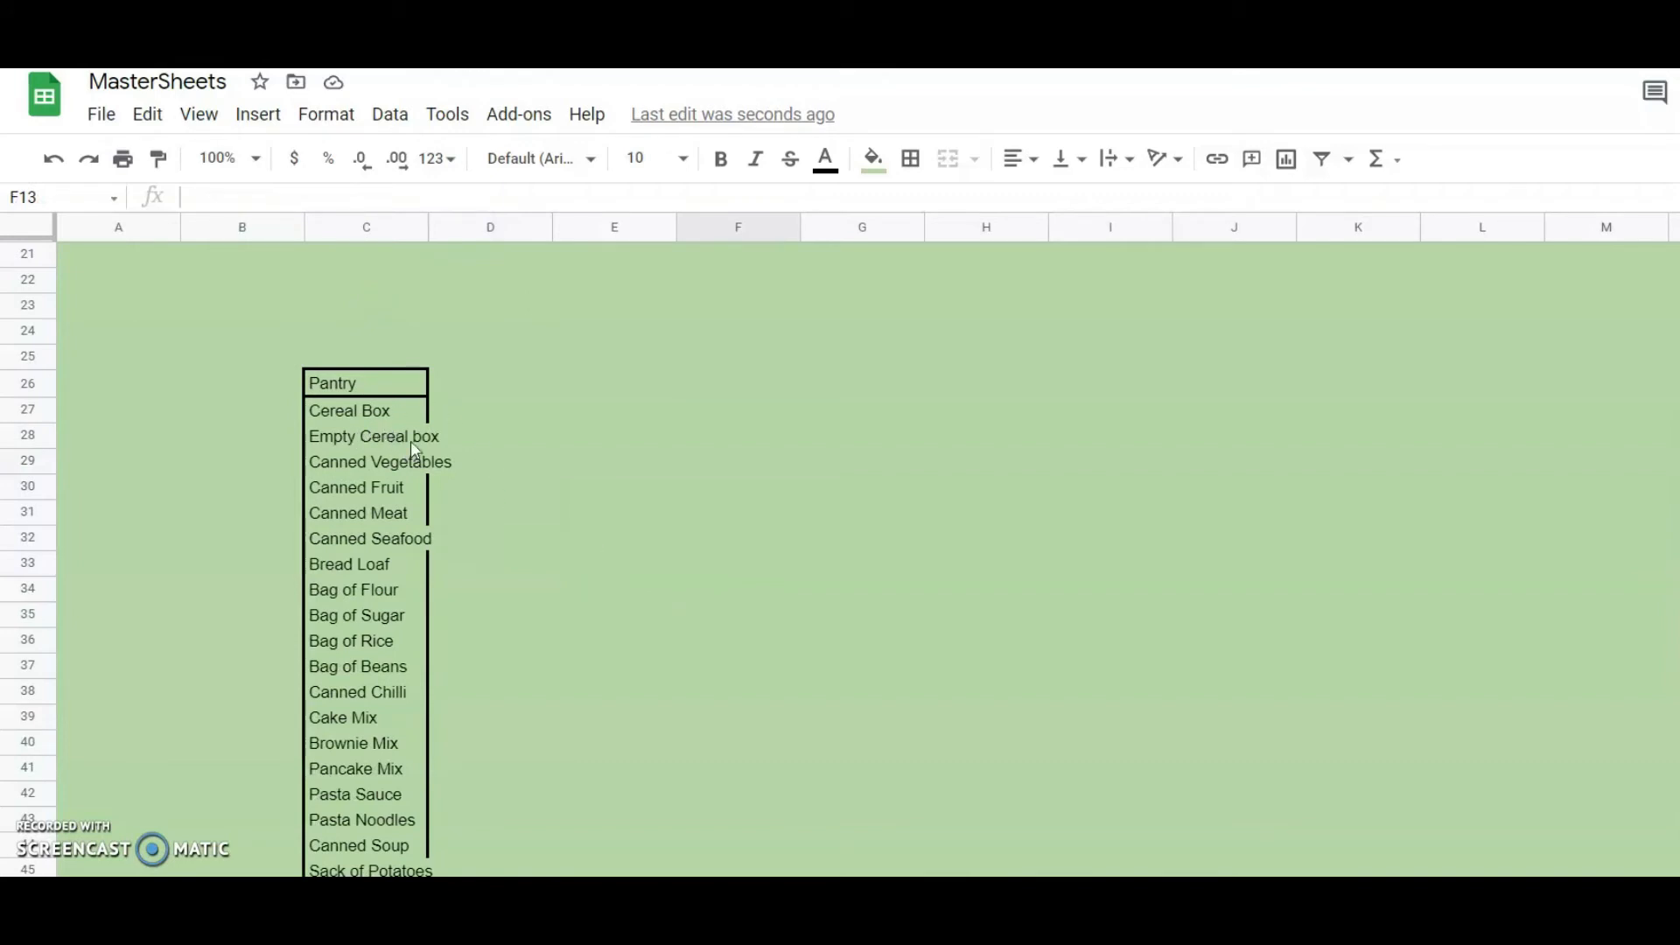
pyautogui.scroll(3, 537, 449)
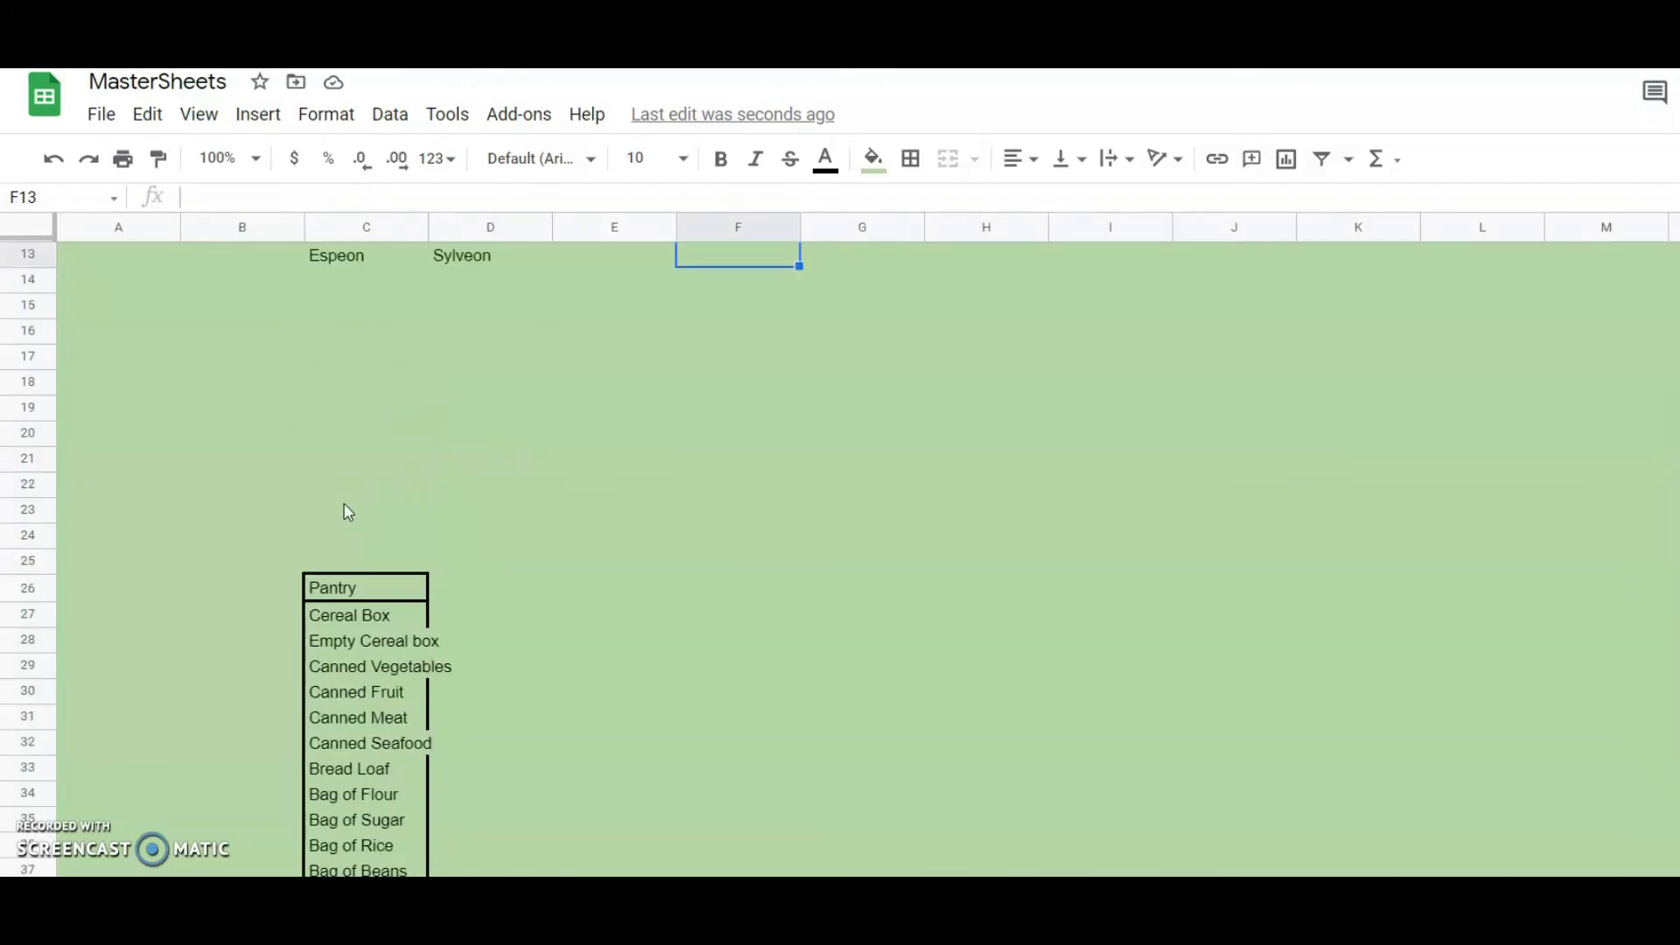
# Enter the formula =INDEX(C27:C69,RANDBETWEEN(1,43)) in cell C24 to pick a random item from the Pantry list.
pyautogui.click(388, 536)
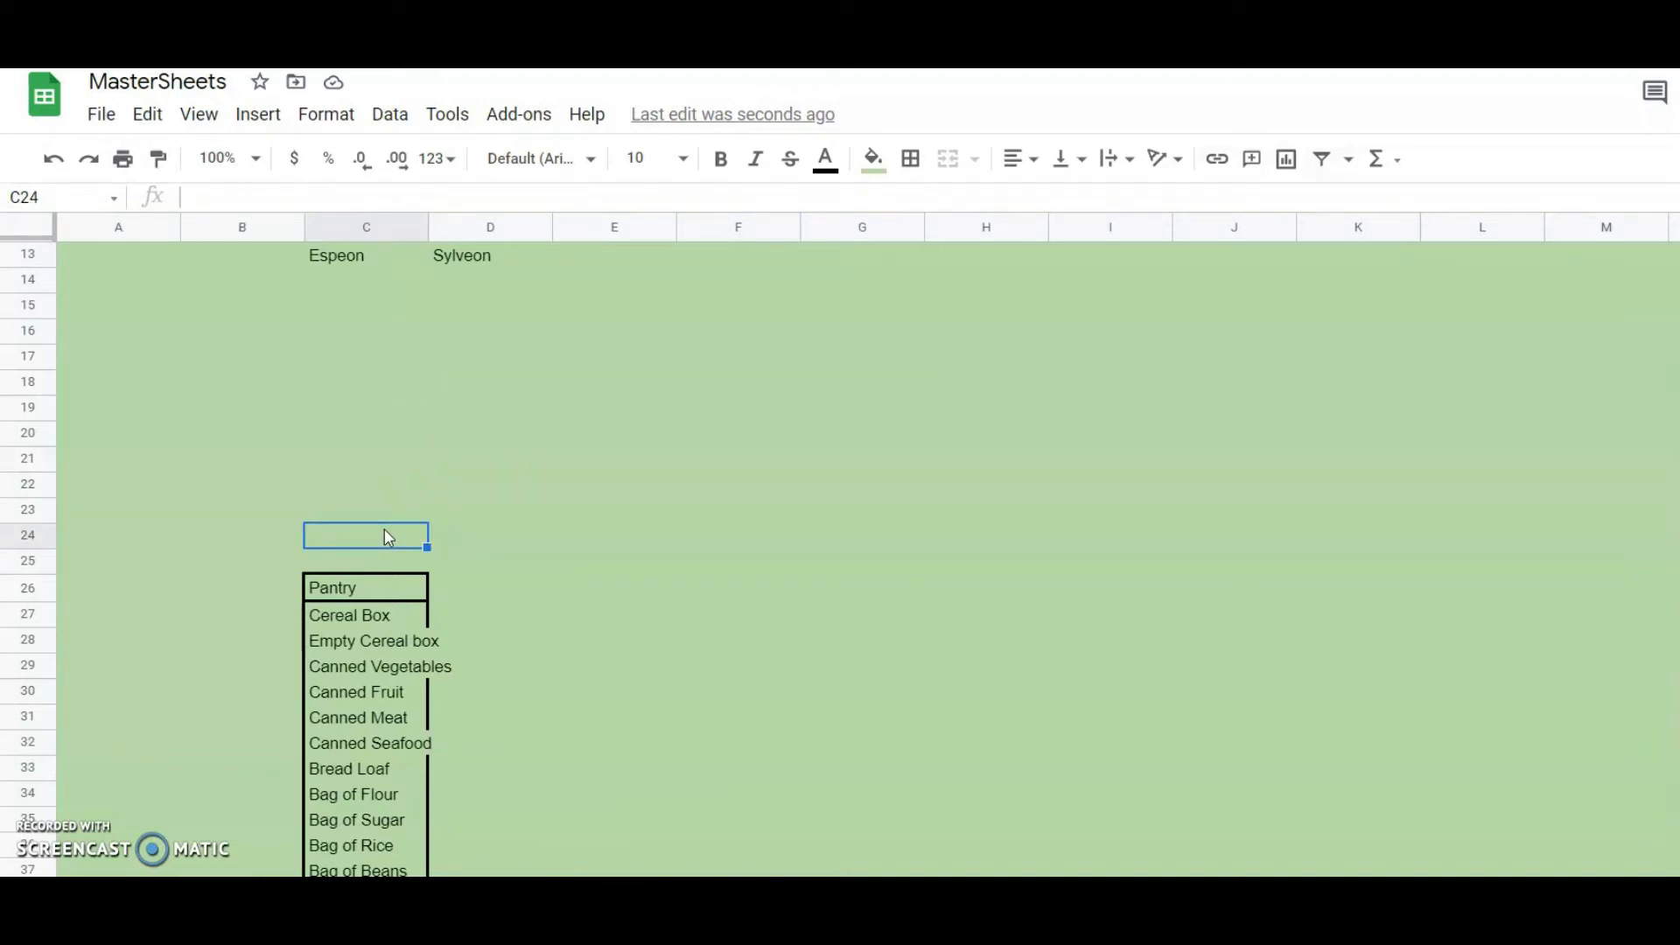
pyautogui.write('=')
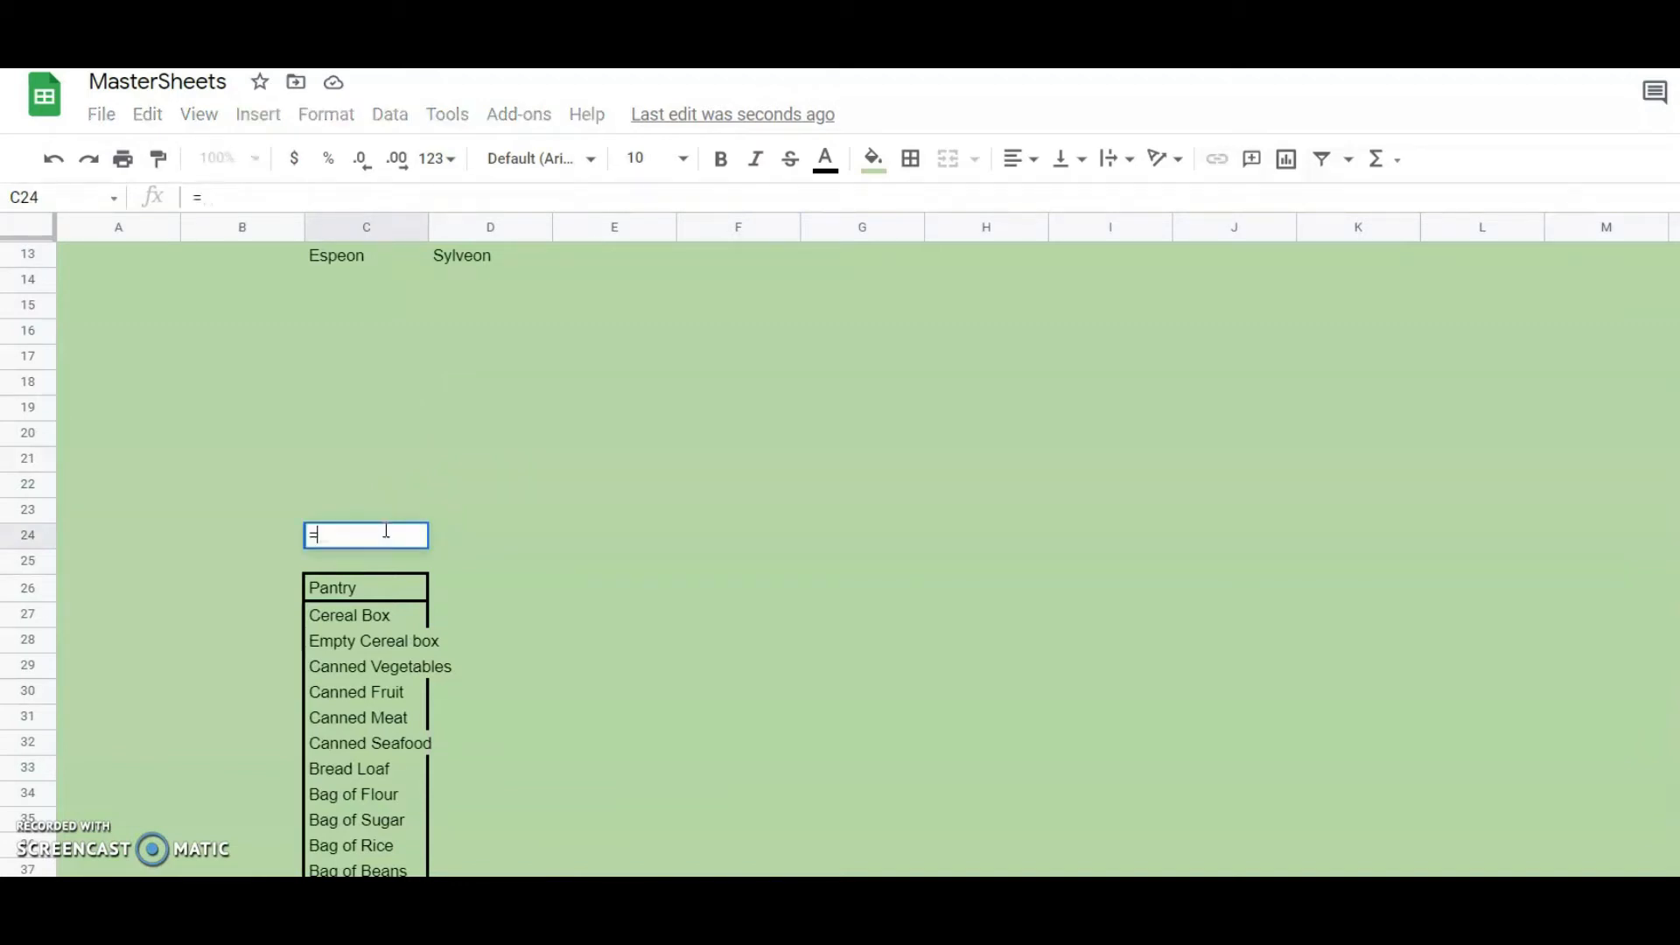
pyautogui.write('INDEX(')
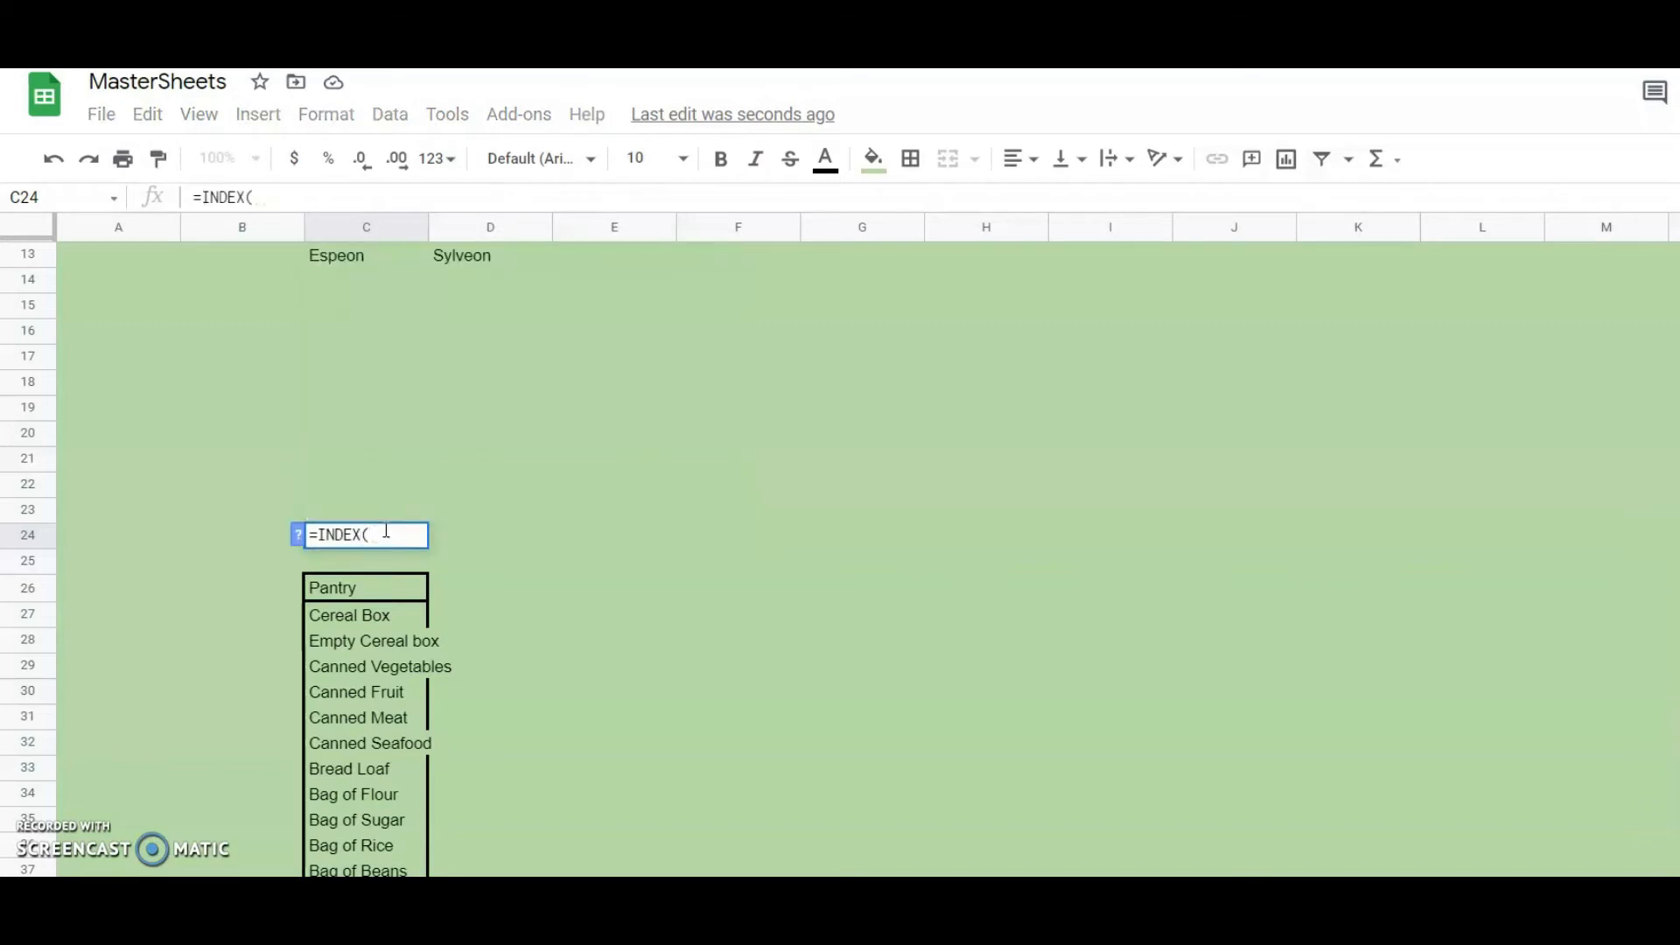
pyautogui.click(386, 617)
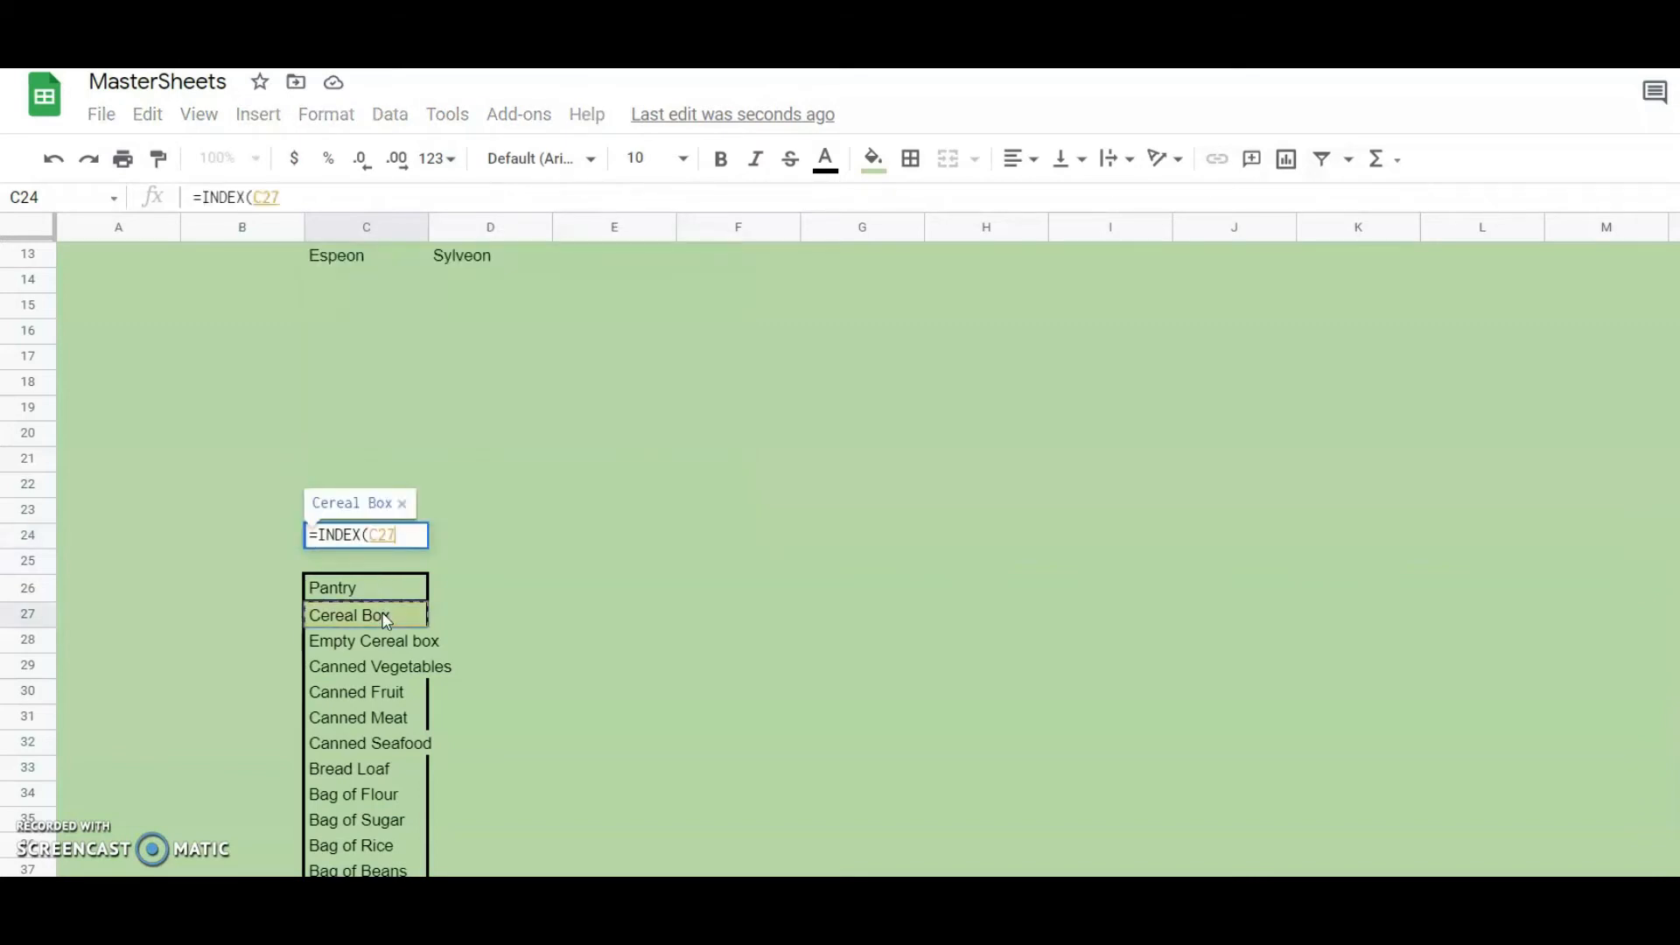
pyautogui.hotkey('ctrl', 'shift', 'Down')
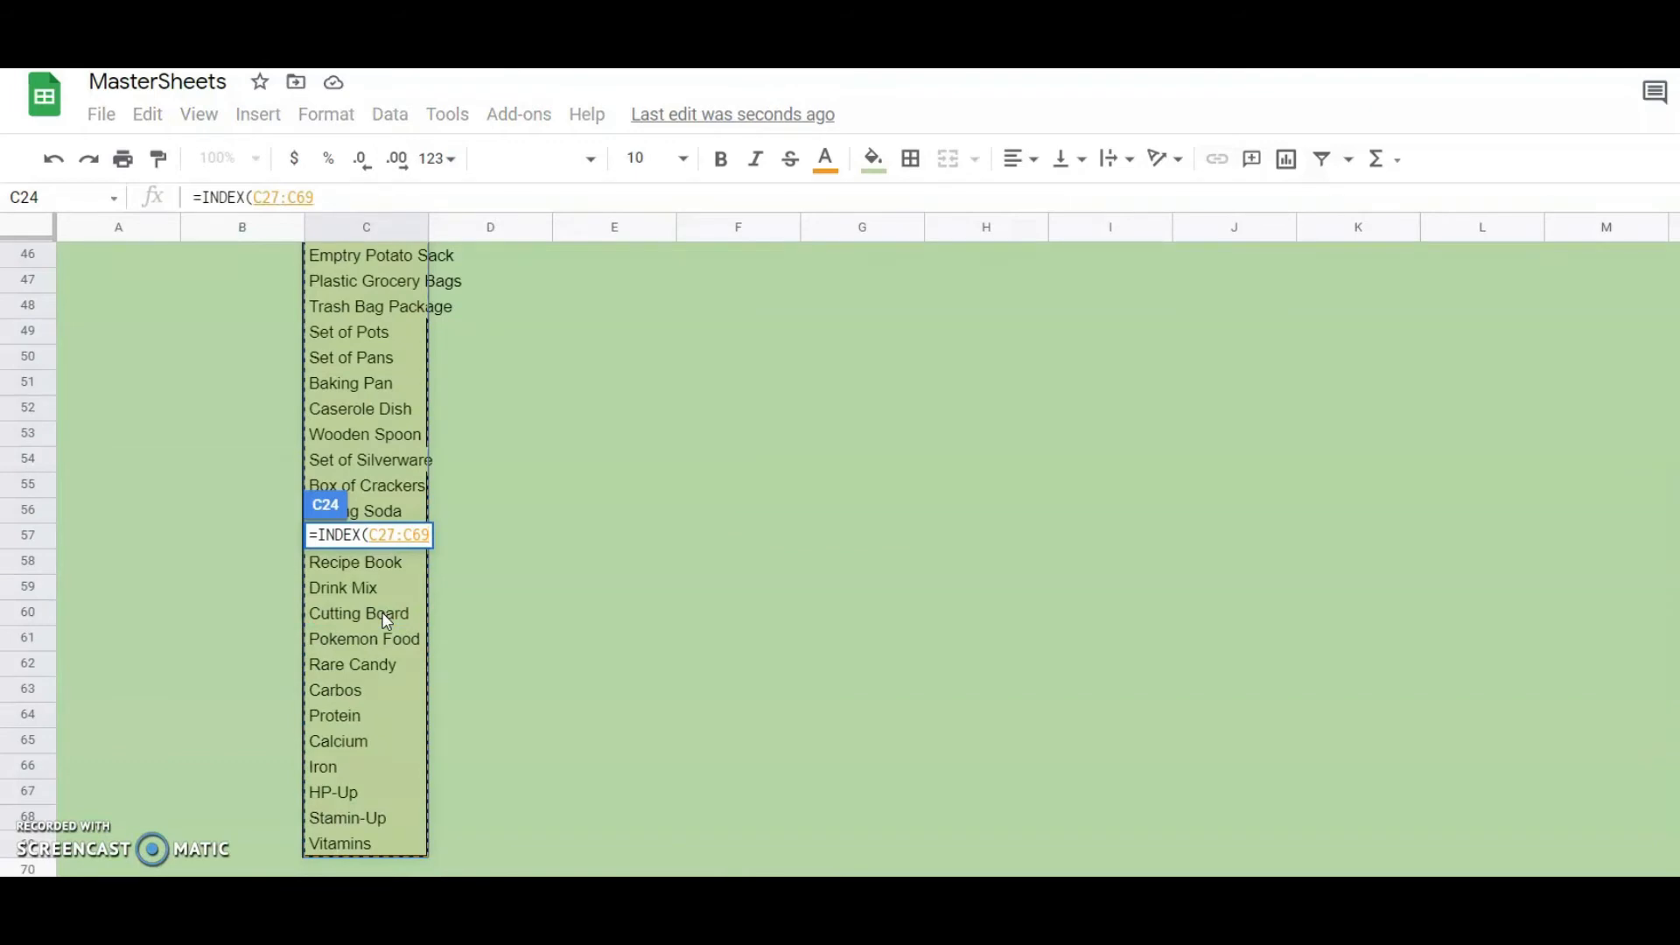
pyautogui.write(',RANDB')
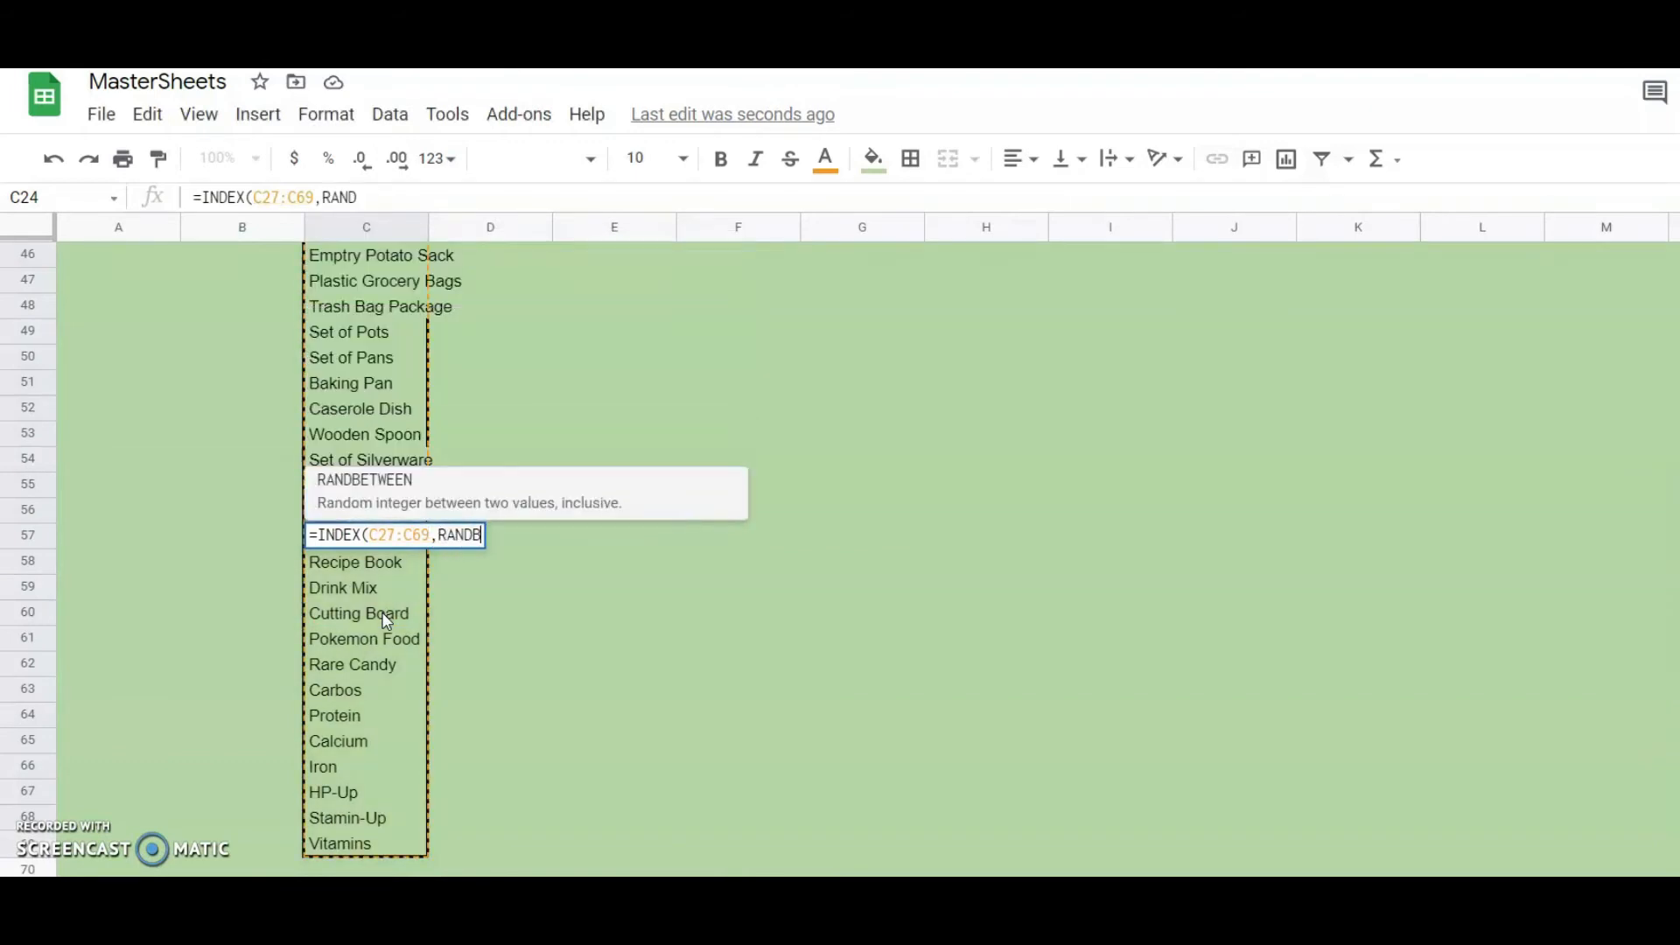
pyautogui.write('ETWEEN(')
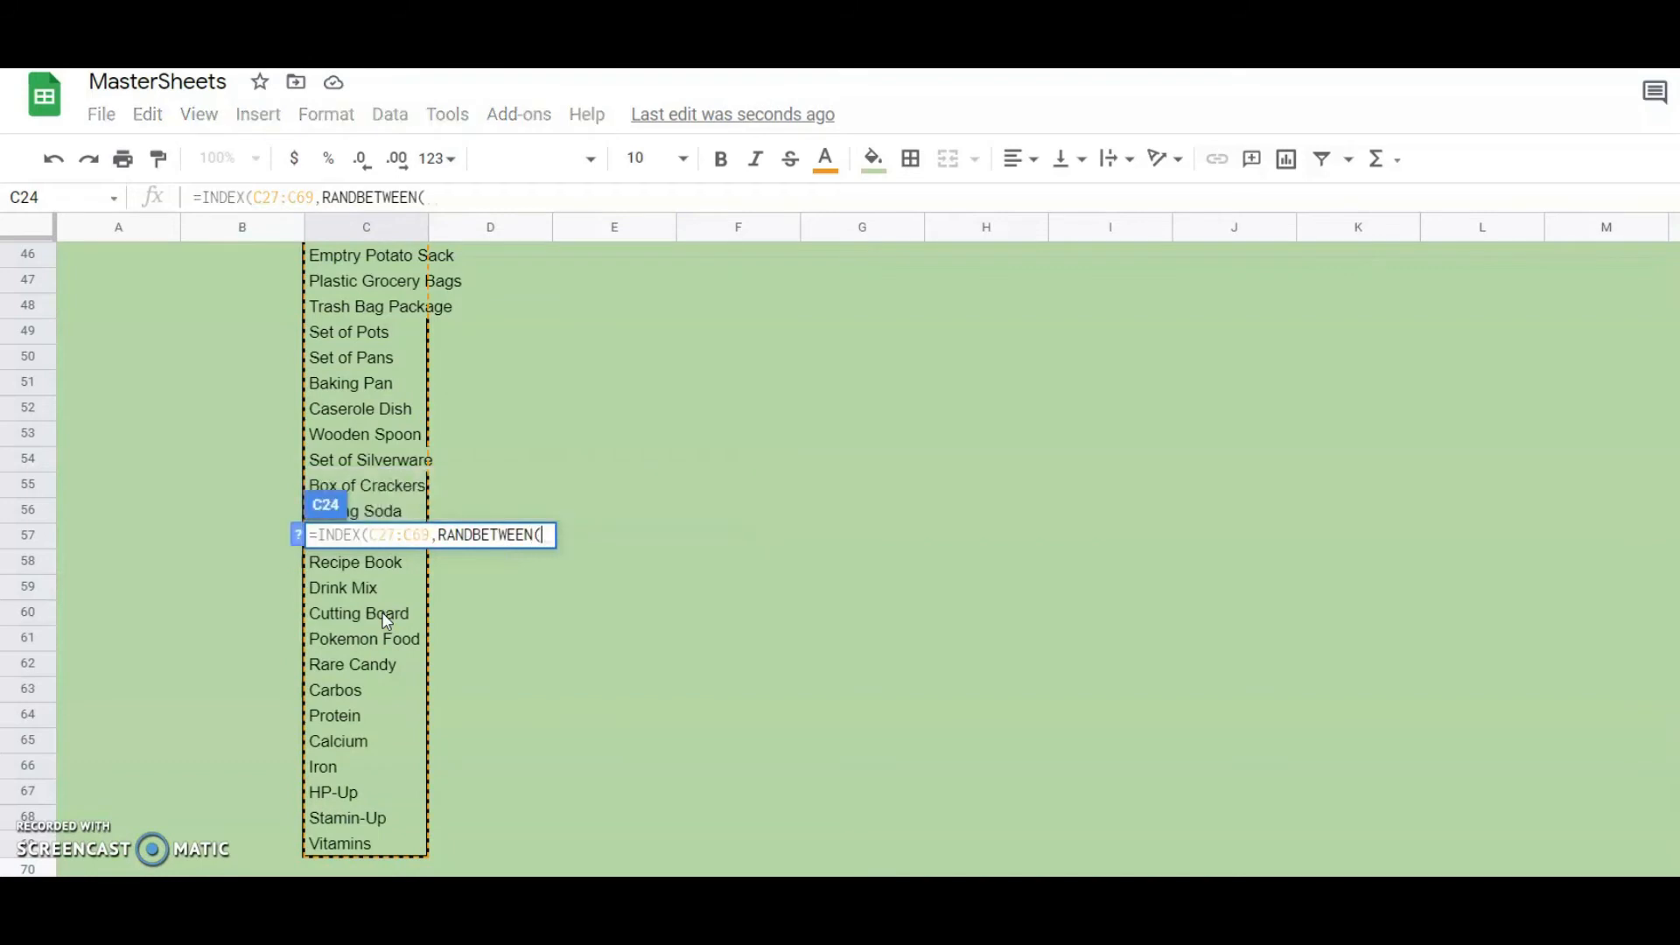
pyautogui.write('1,43')
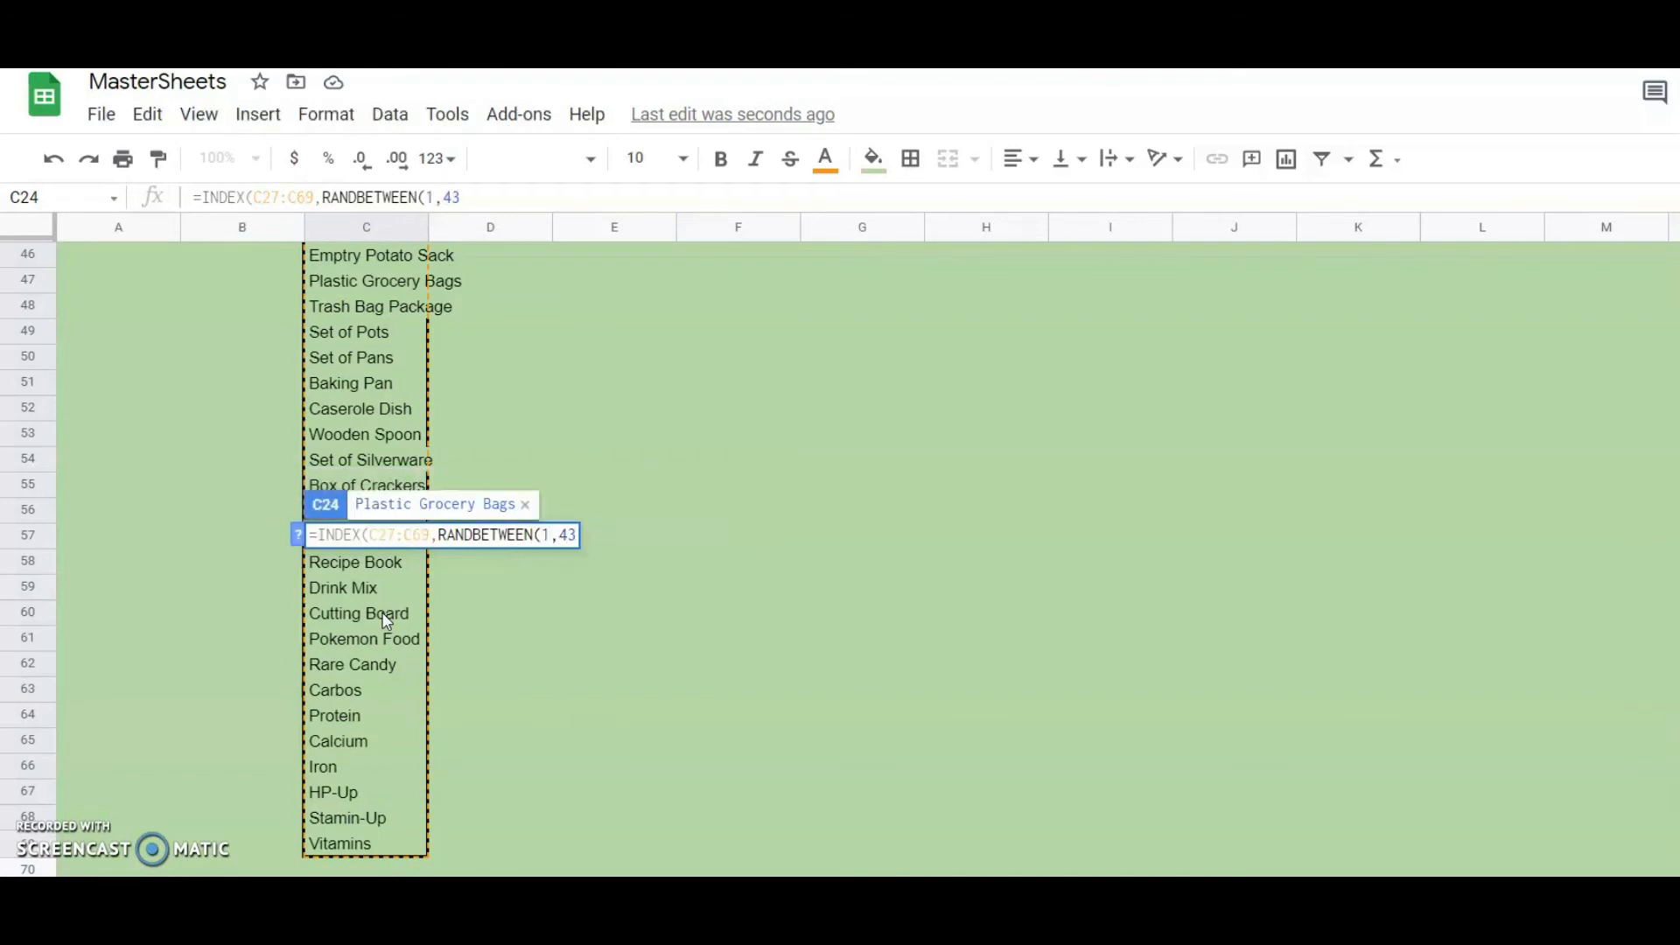
pyautogui.write('))')
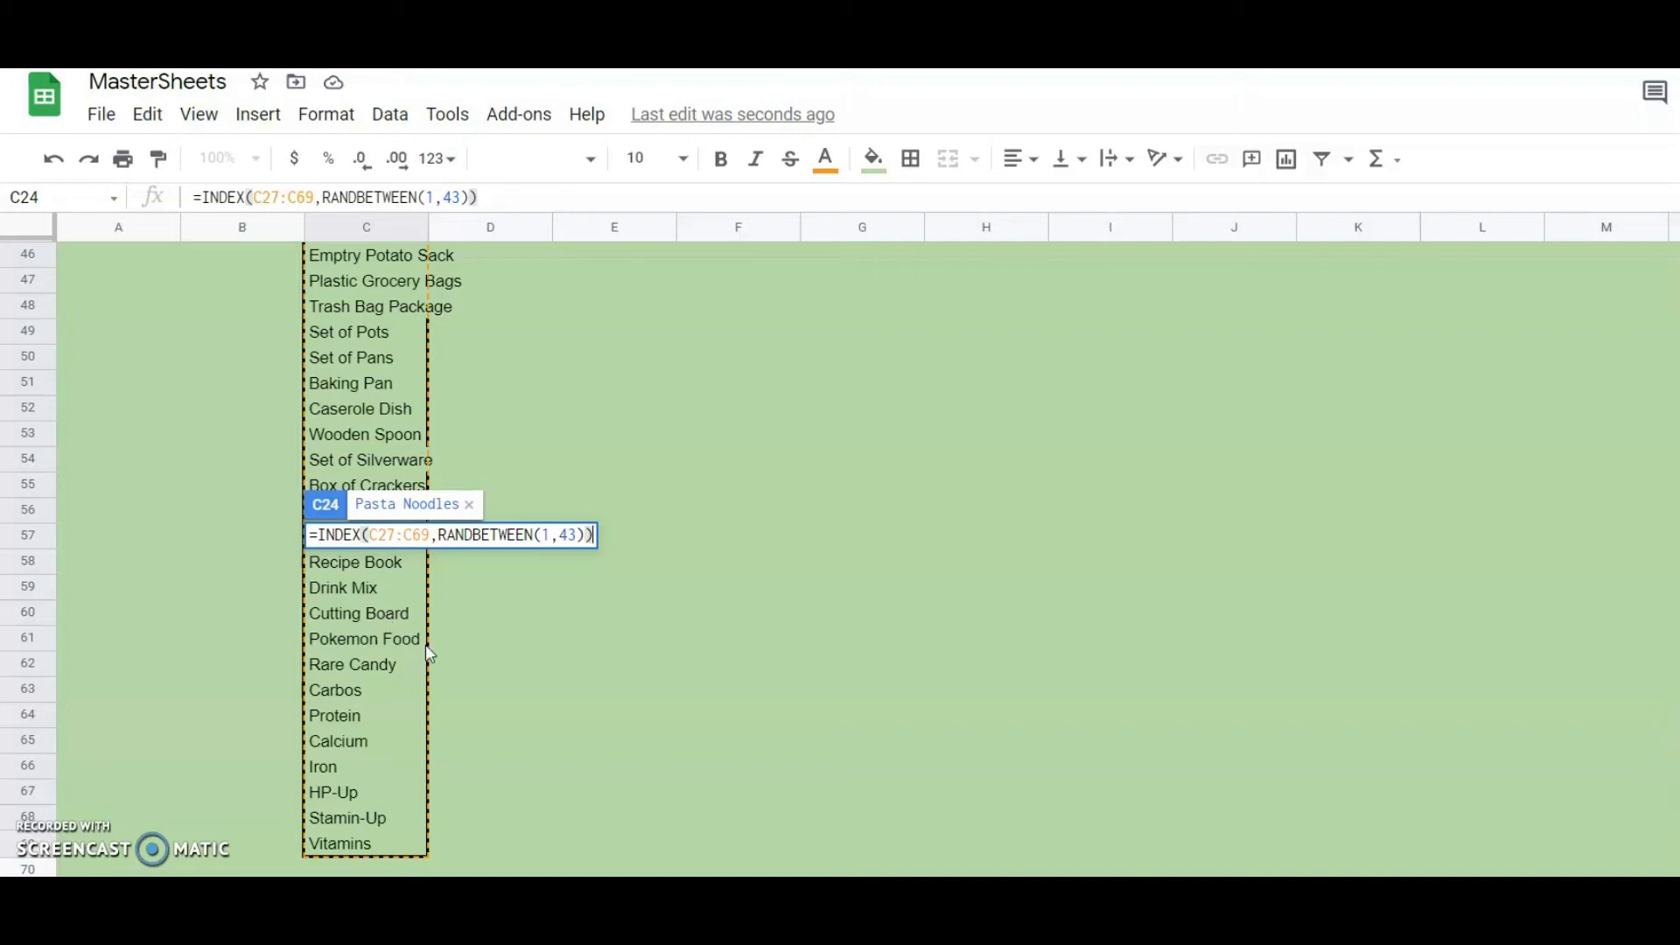
pyautogui.scroll(8, 438, 652)
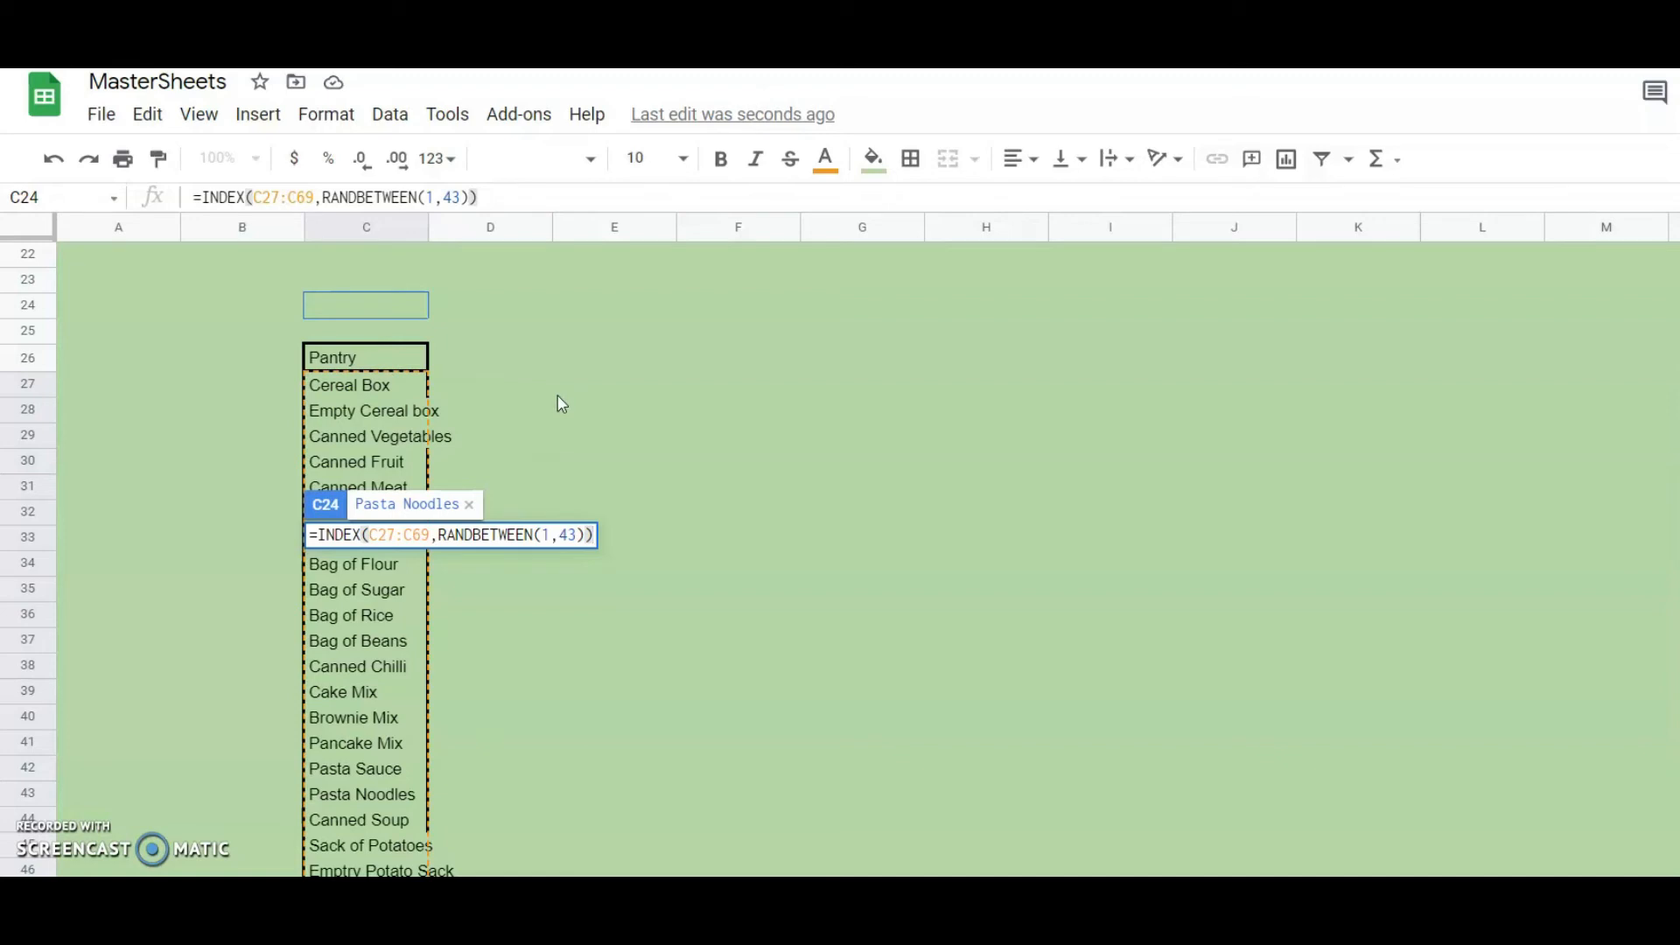
pyautogui.press('Return')
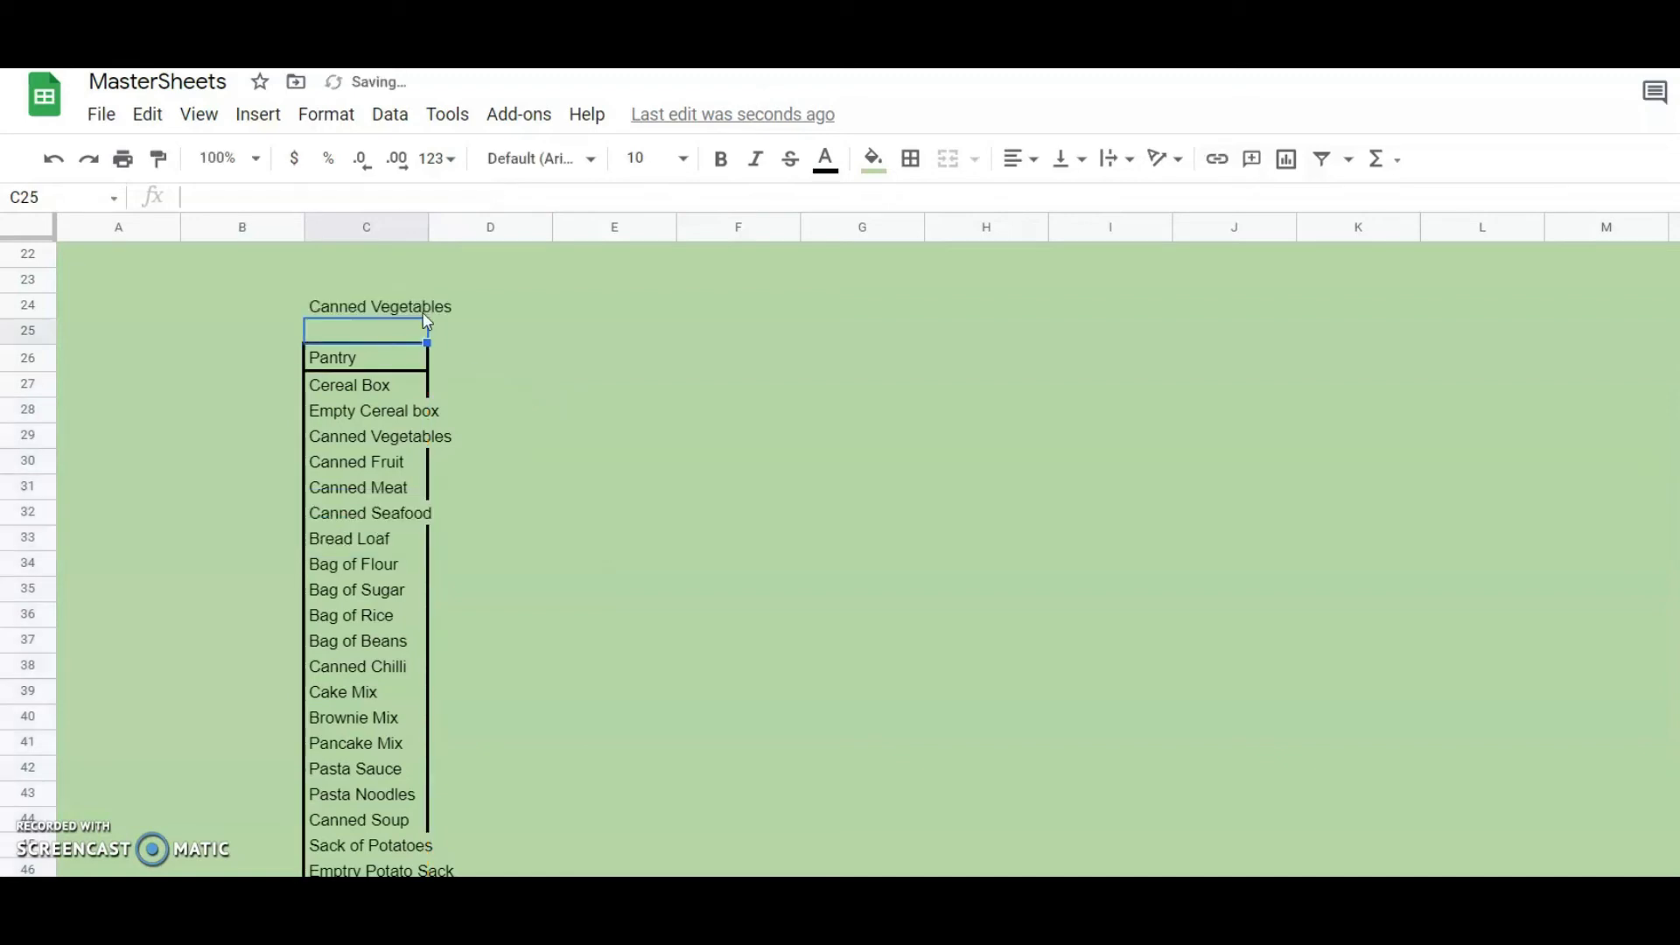
# Locate the item picked in C24 within the Pantry list and look over both random-pick examples.
pyautogui.press('Down')
pyautogui.press('Down')
pyautogui.press('Down')
pyautogui.press('Down')
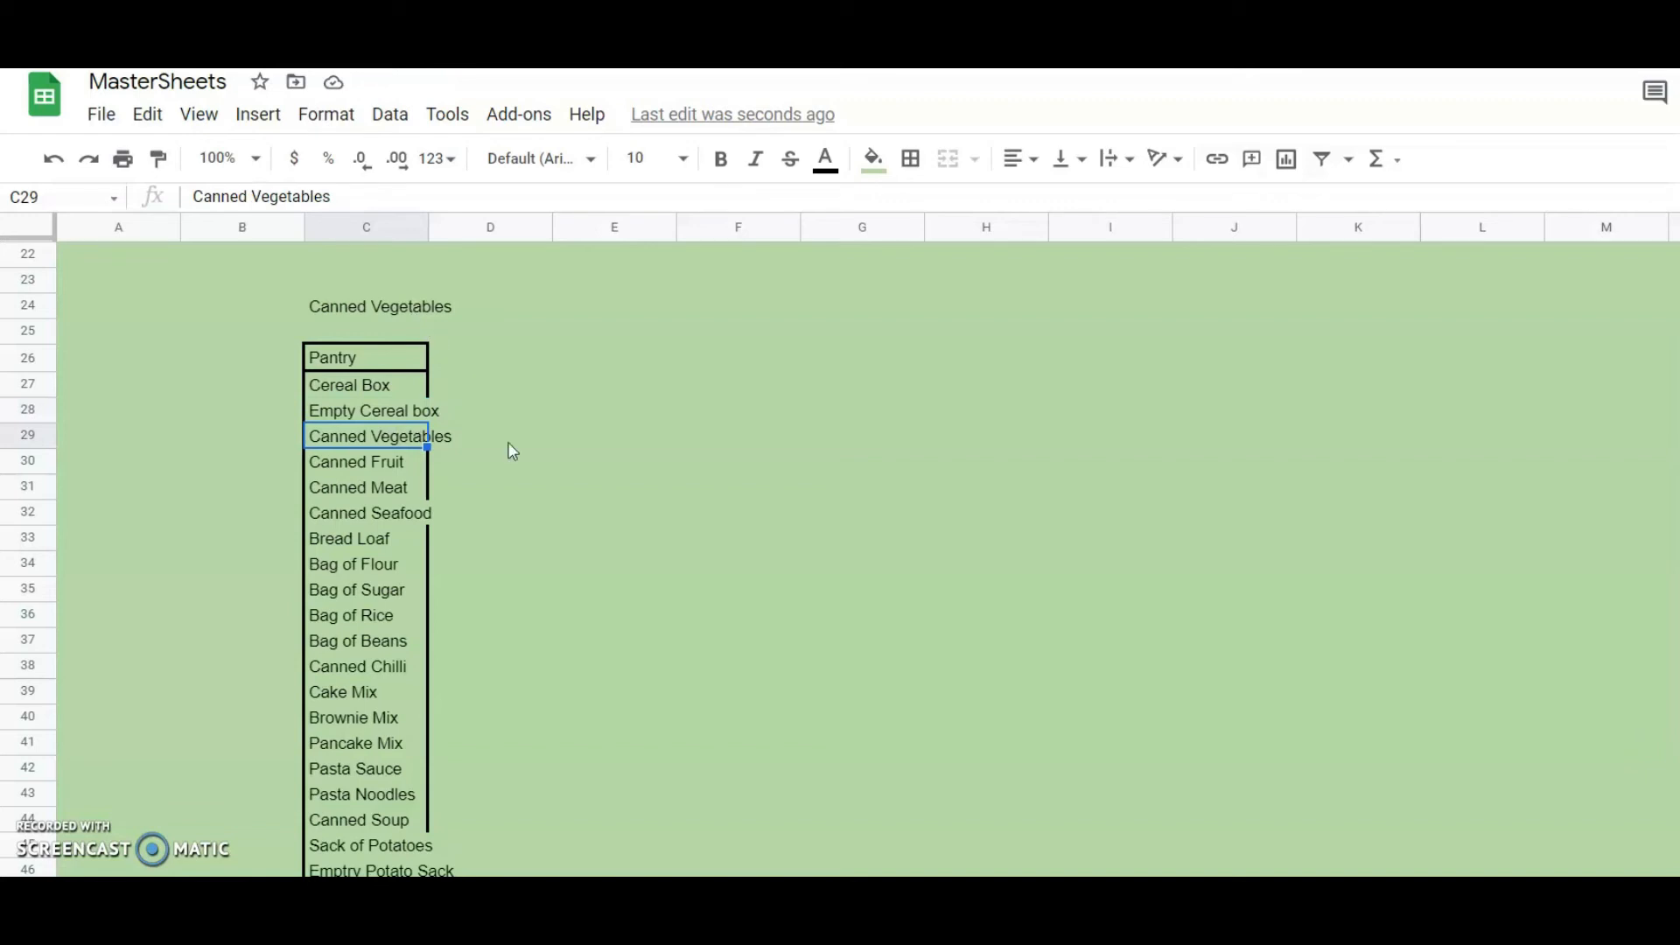
pyautogui.scroll(5, 525, 461)
pyautogui.scroll(-1, 544, 490)
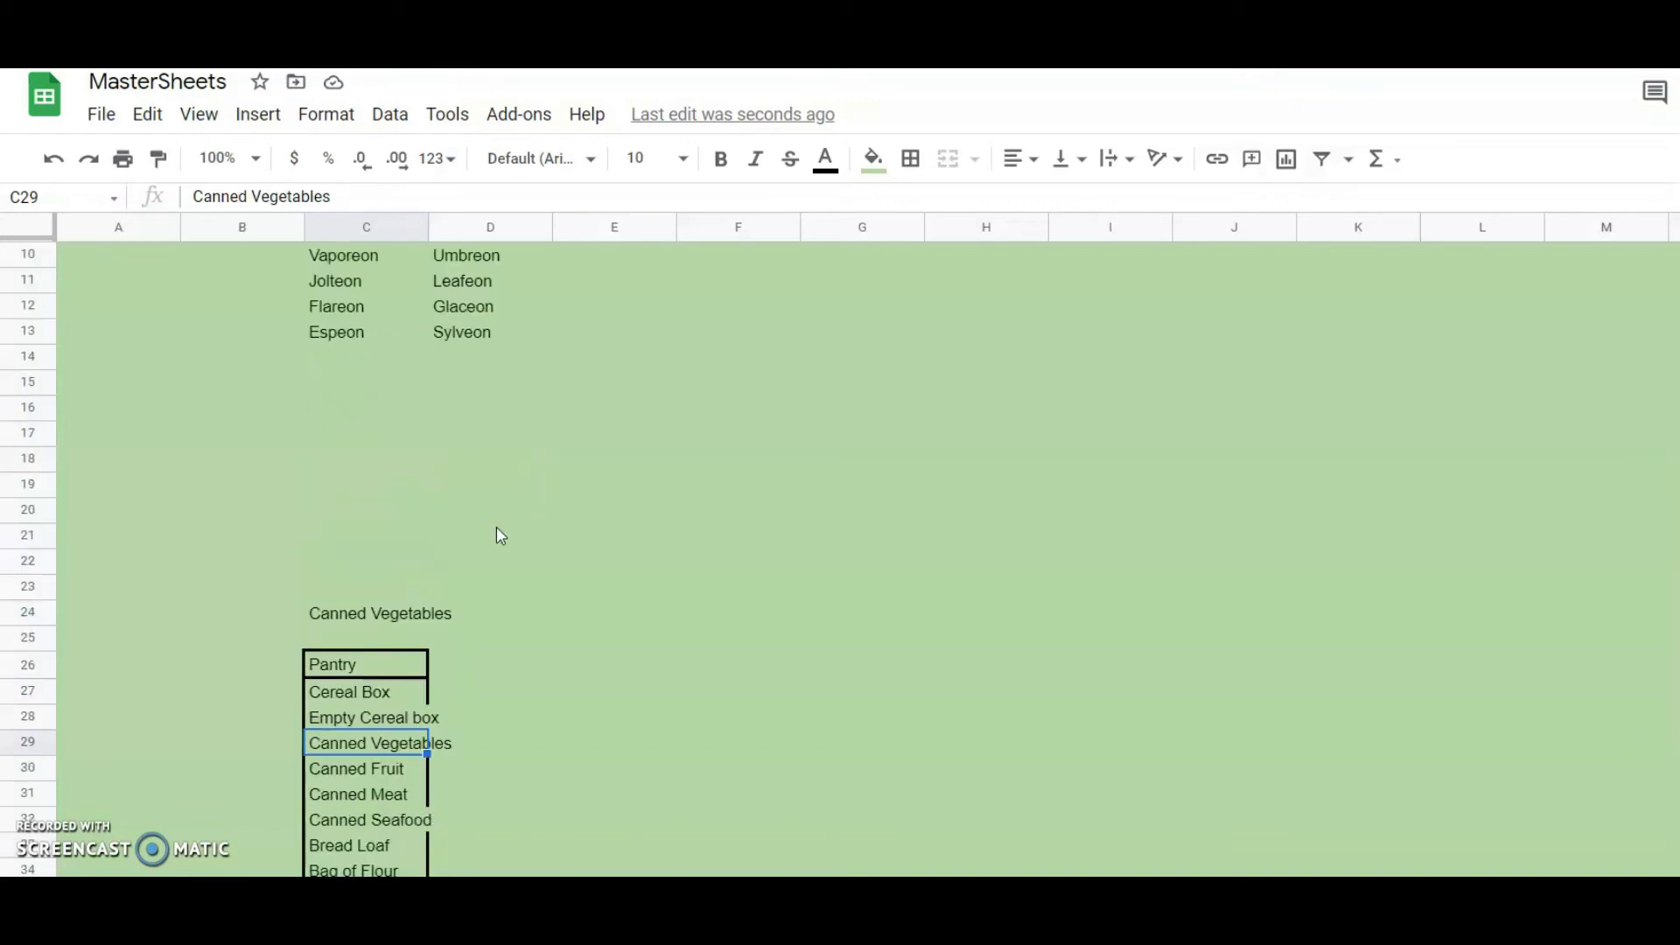
# Copy the Pantry list with its header, C26:C69, and paste it transposed into row 17 starting at C17.
pyautogui.click(383, 667)
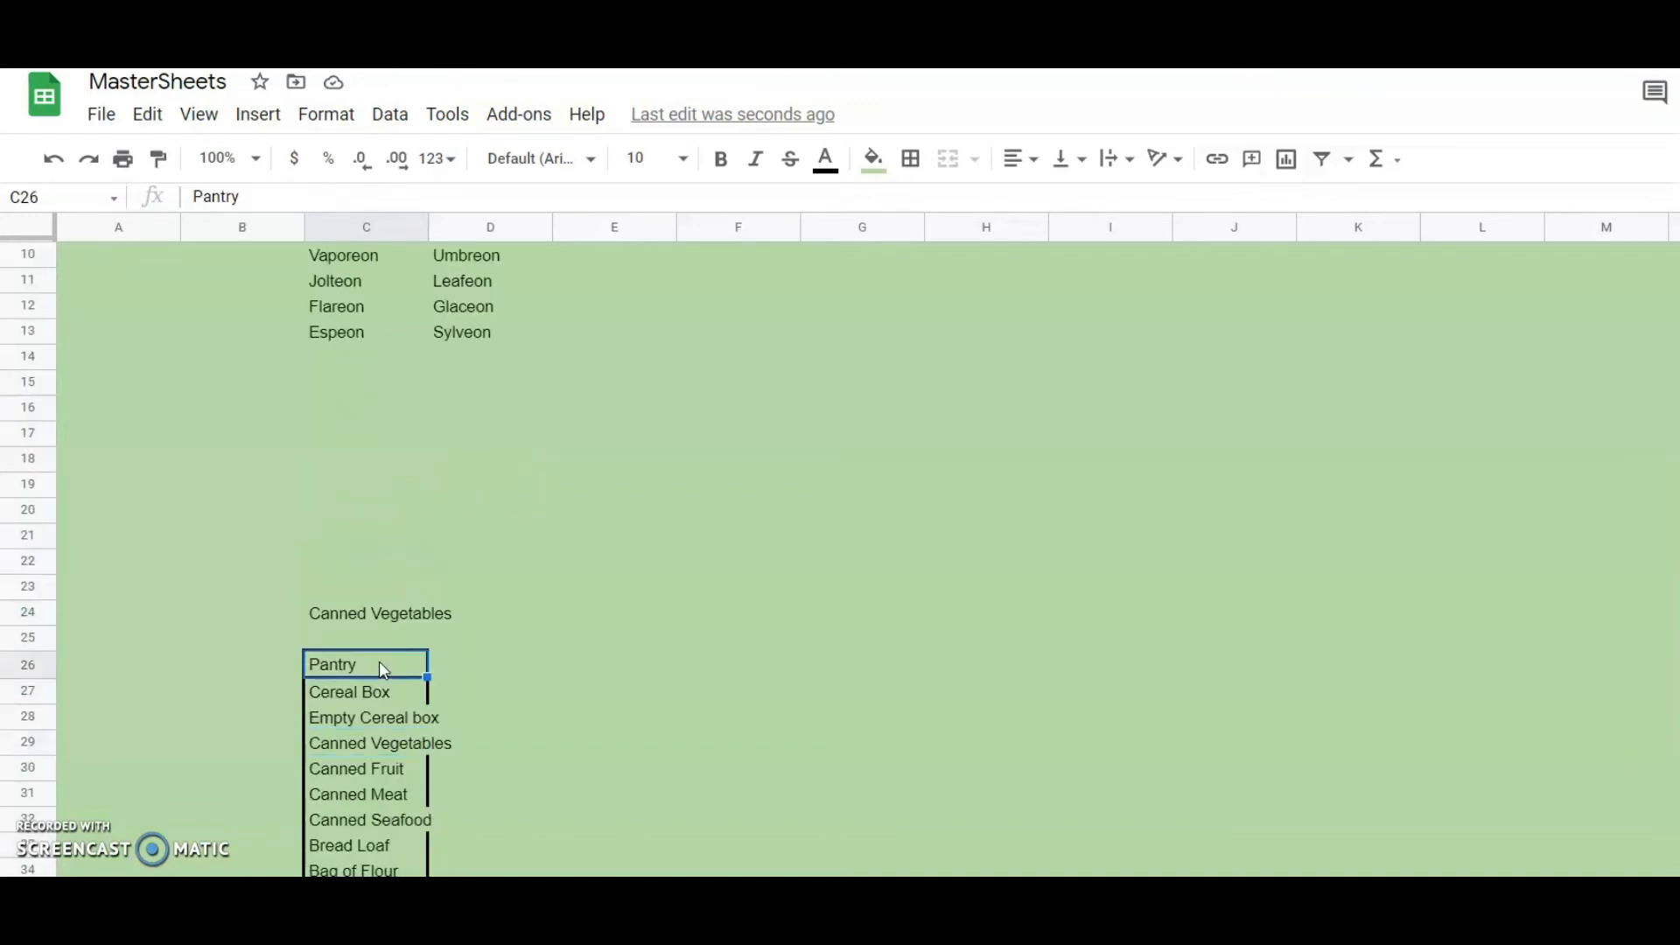
pyautogui.hotkey('ctrl', 'shift', 'Down')
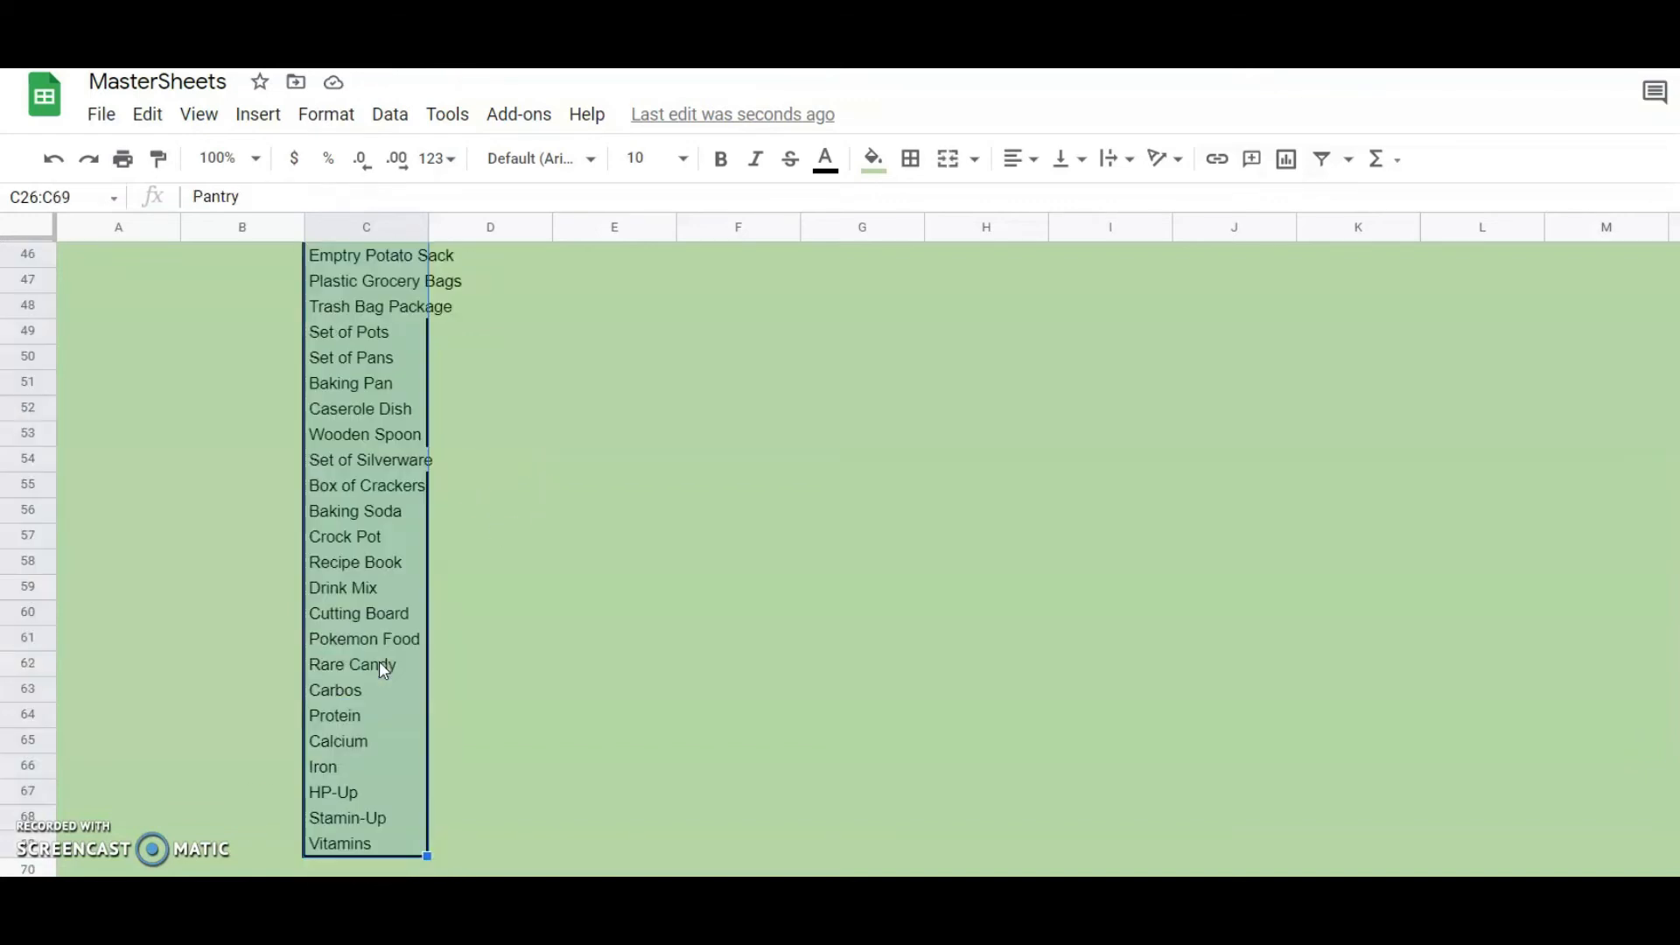
pyautogui.rightClick(340, 445)
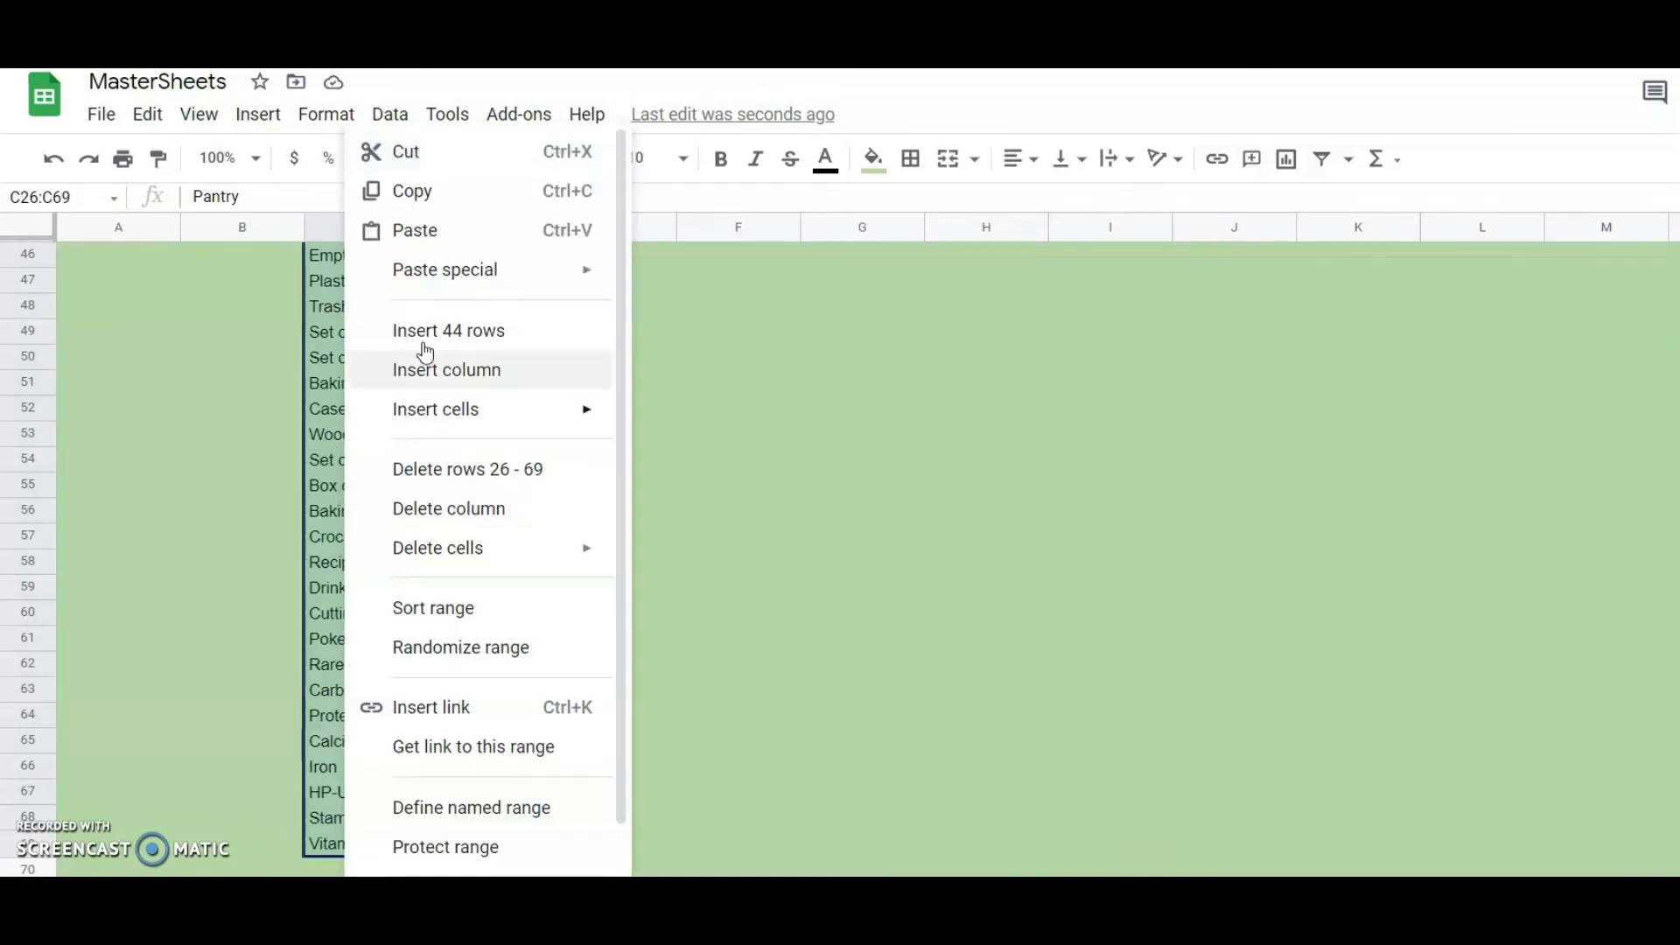
pyautogui.click(443, 193)
pyautogui.scroll(12, 645, 402)
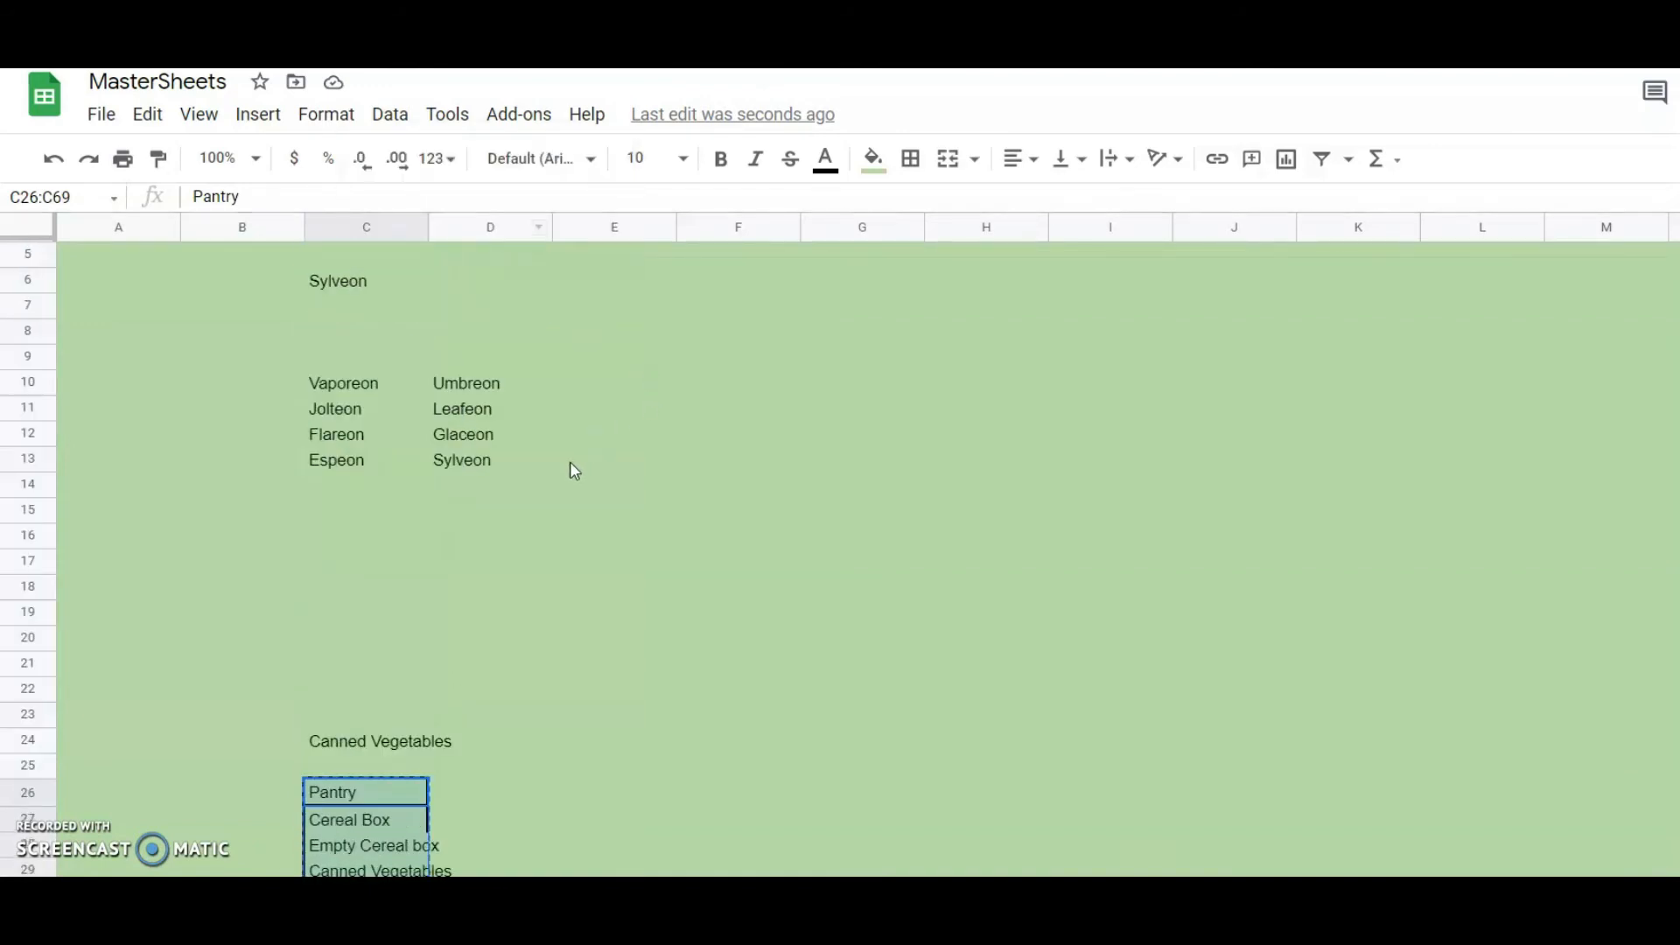
pyautogui.rightClick(418, 565)
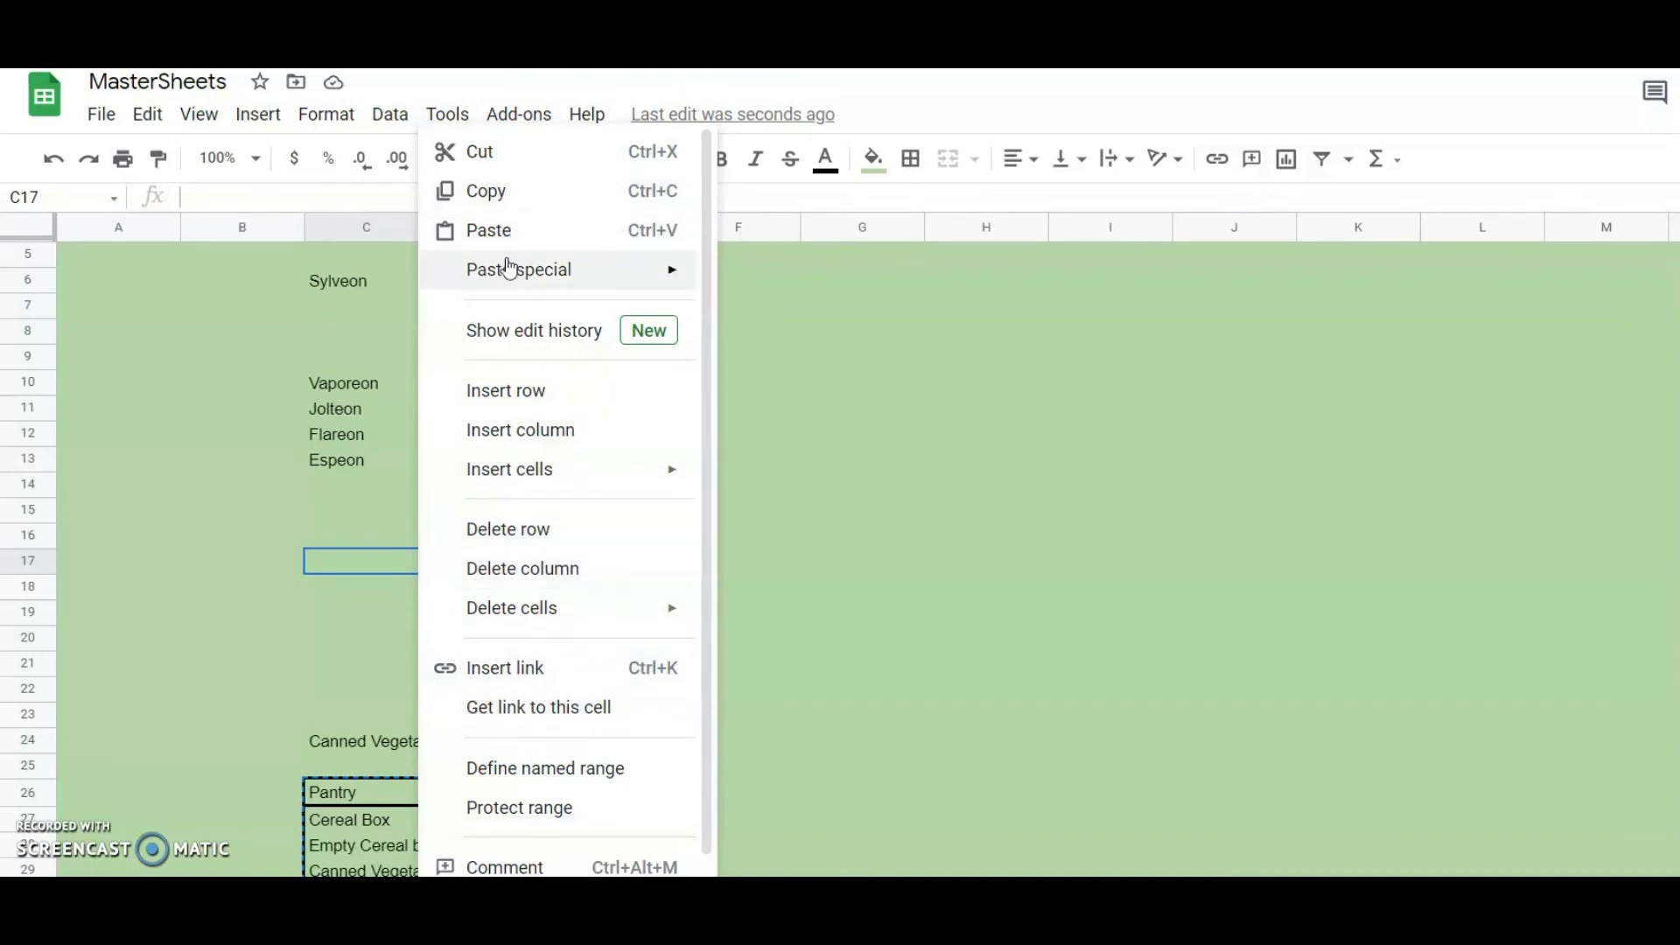
pyautogui.moveTo(506, 273)
pyautogui.click(830, 578)
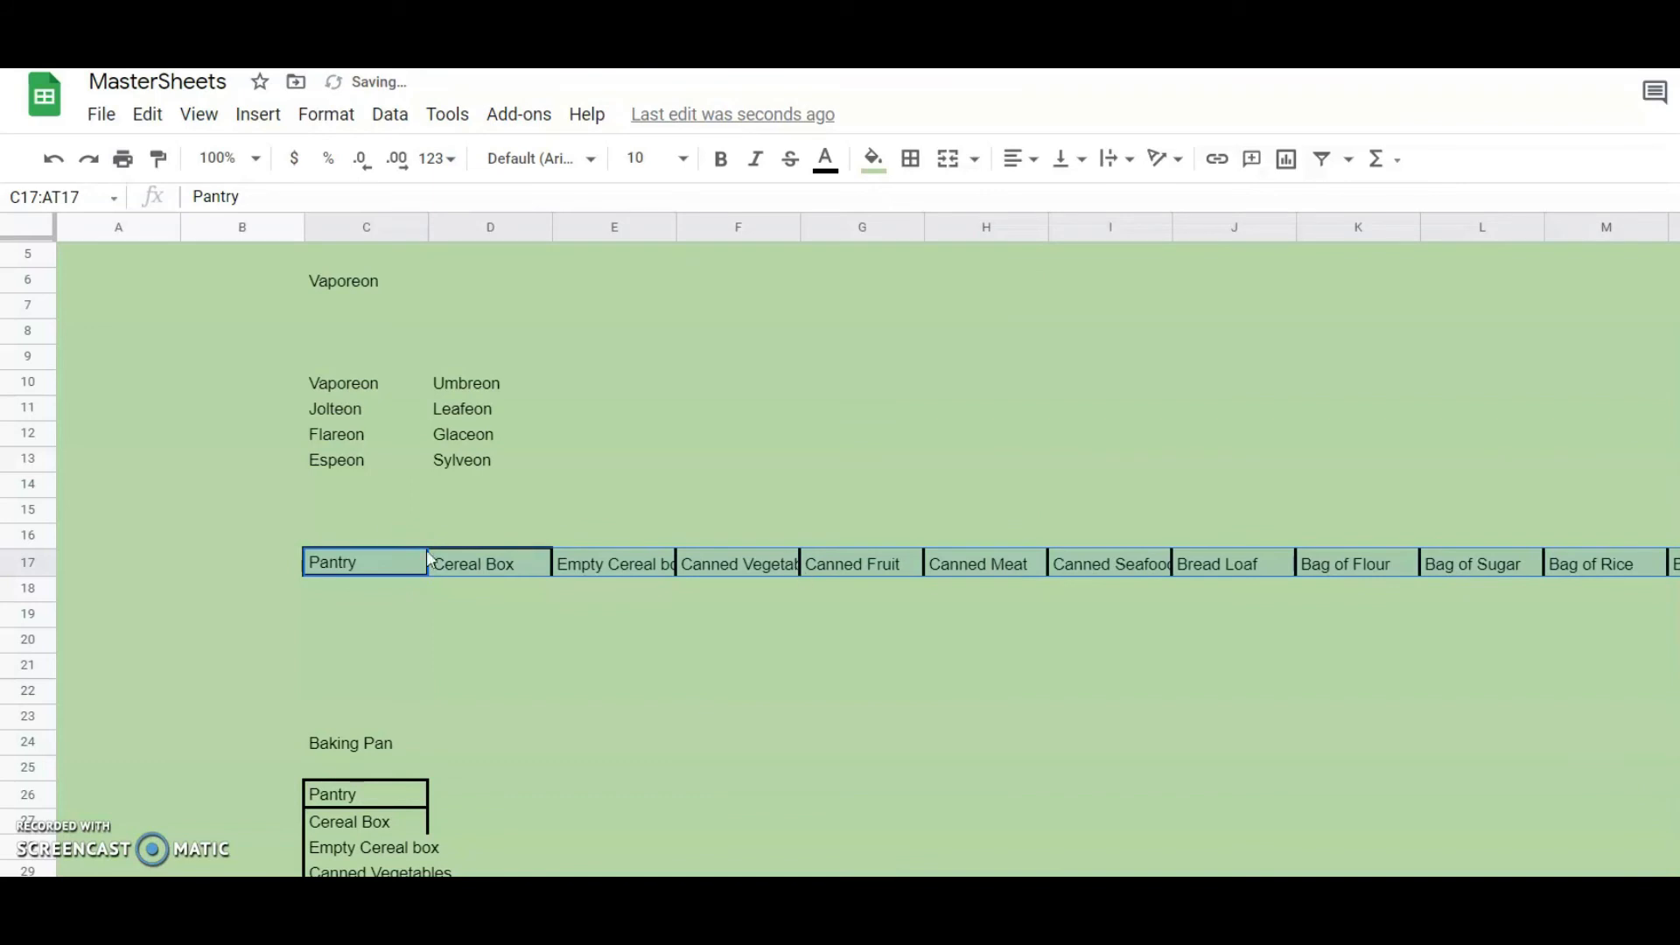
# Start an INDEX formula in C19 with the transposed Pantry items D17:AT17 as its reference range.
pyautogui.click(275, 570)
pyautogui.moveTo(385, 615); pyautogui.dragTo(391, 639)
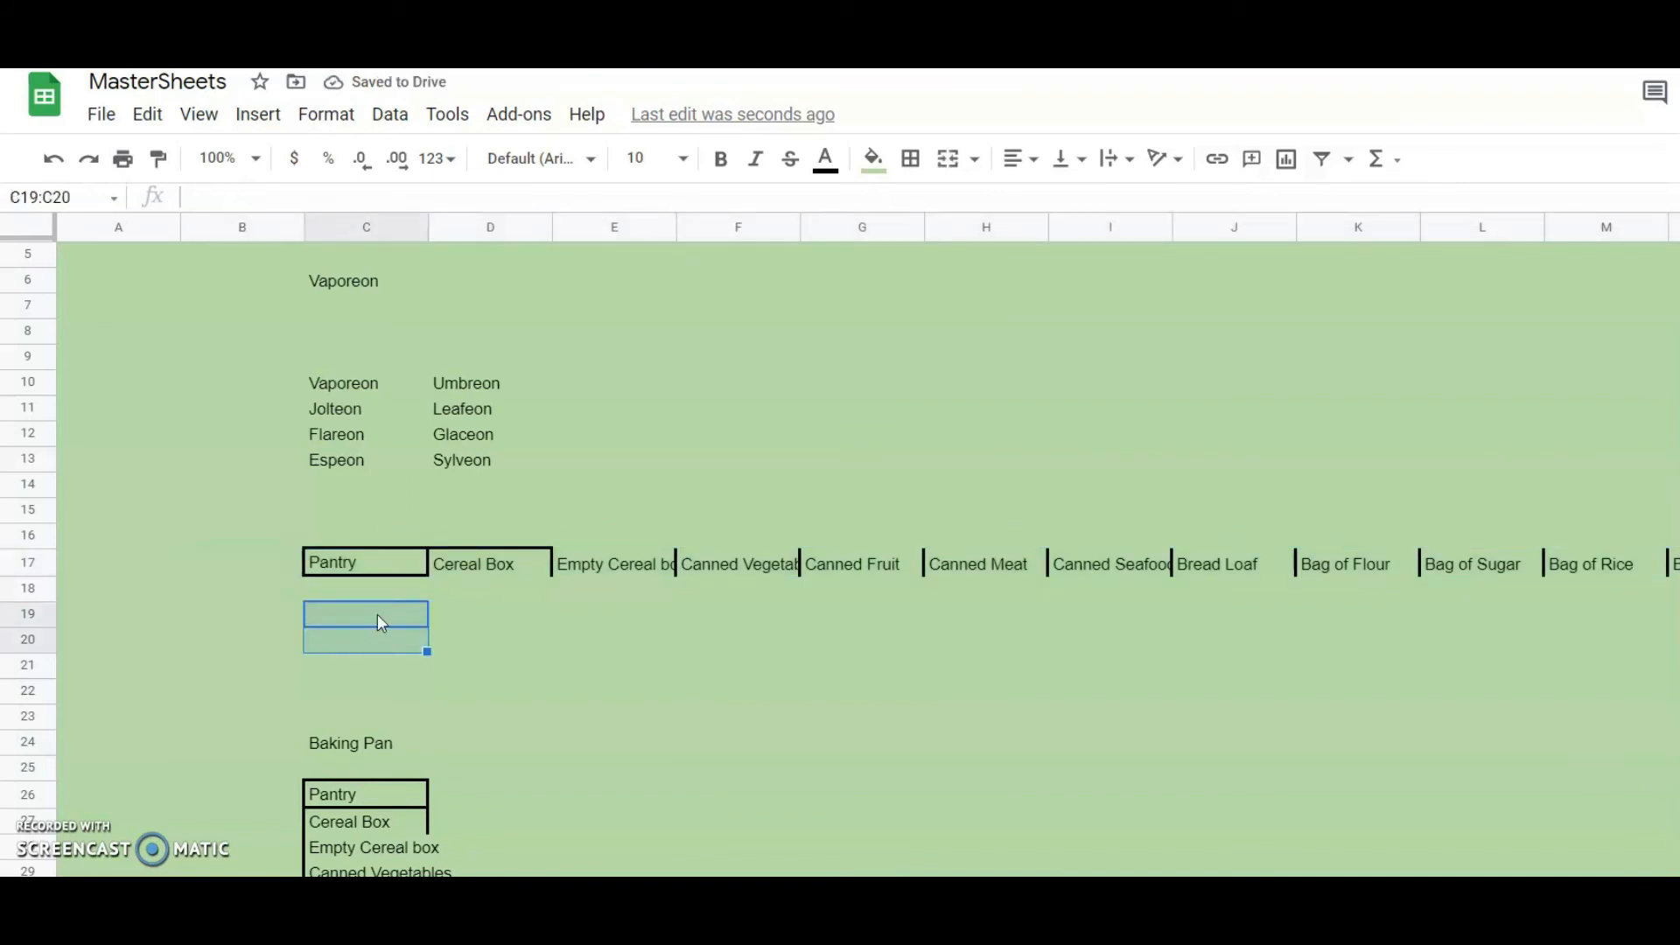
pyautogui.click(377, 614)
pyautogui.write('=INDEX(')
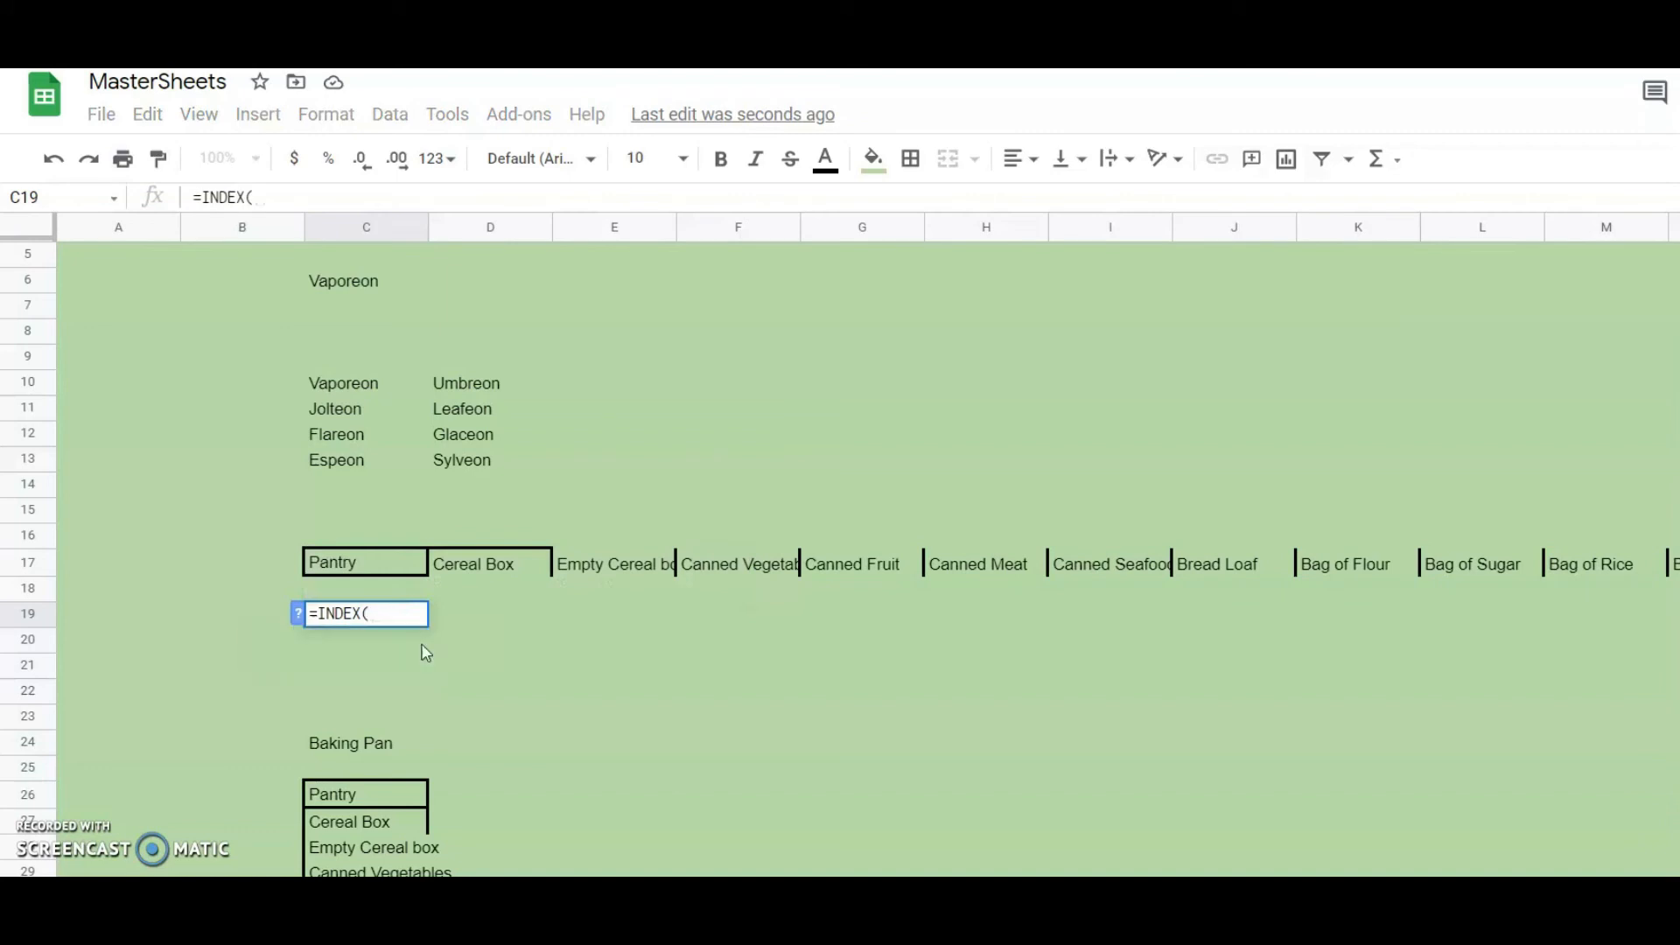
pyautogui.click(467, 564)
pyautogui.hotkey('ctrl', 'shift', 'Right')
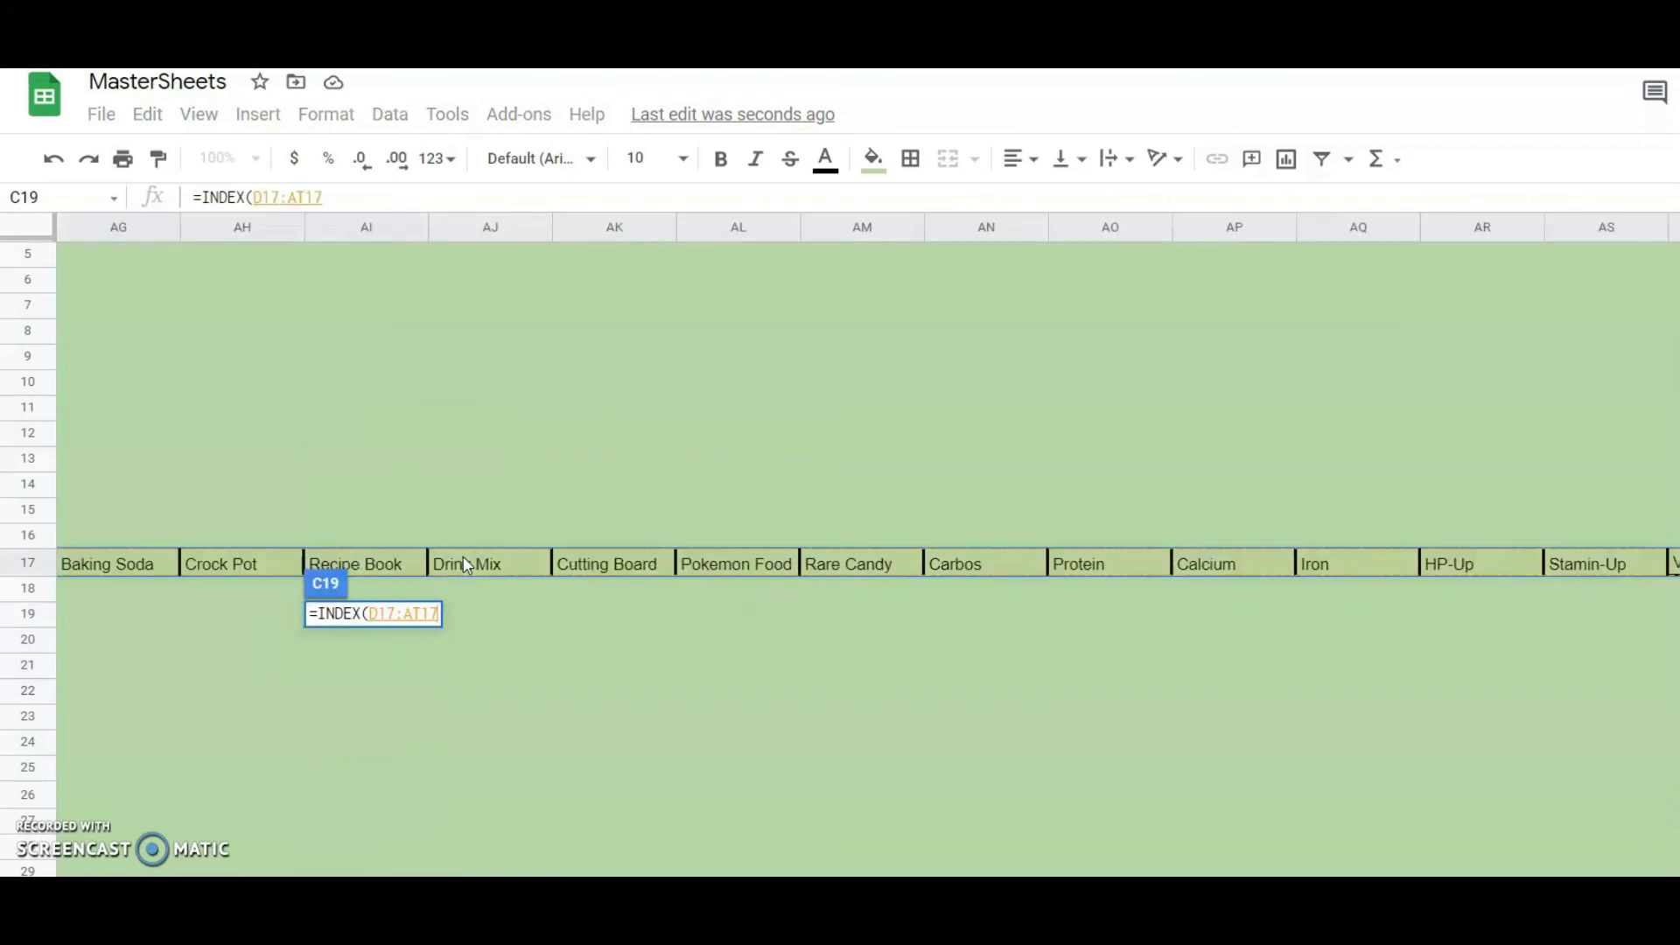
pyautogui.write(',r')
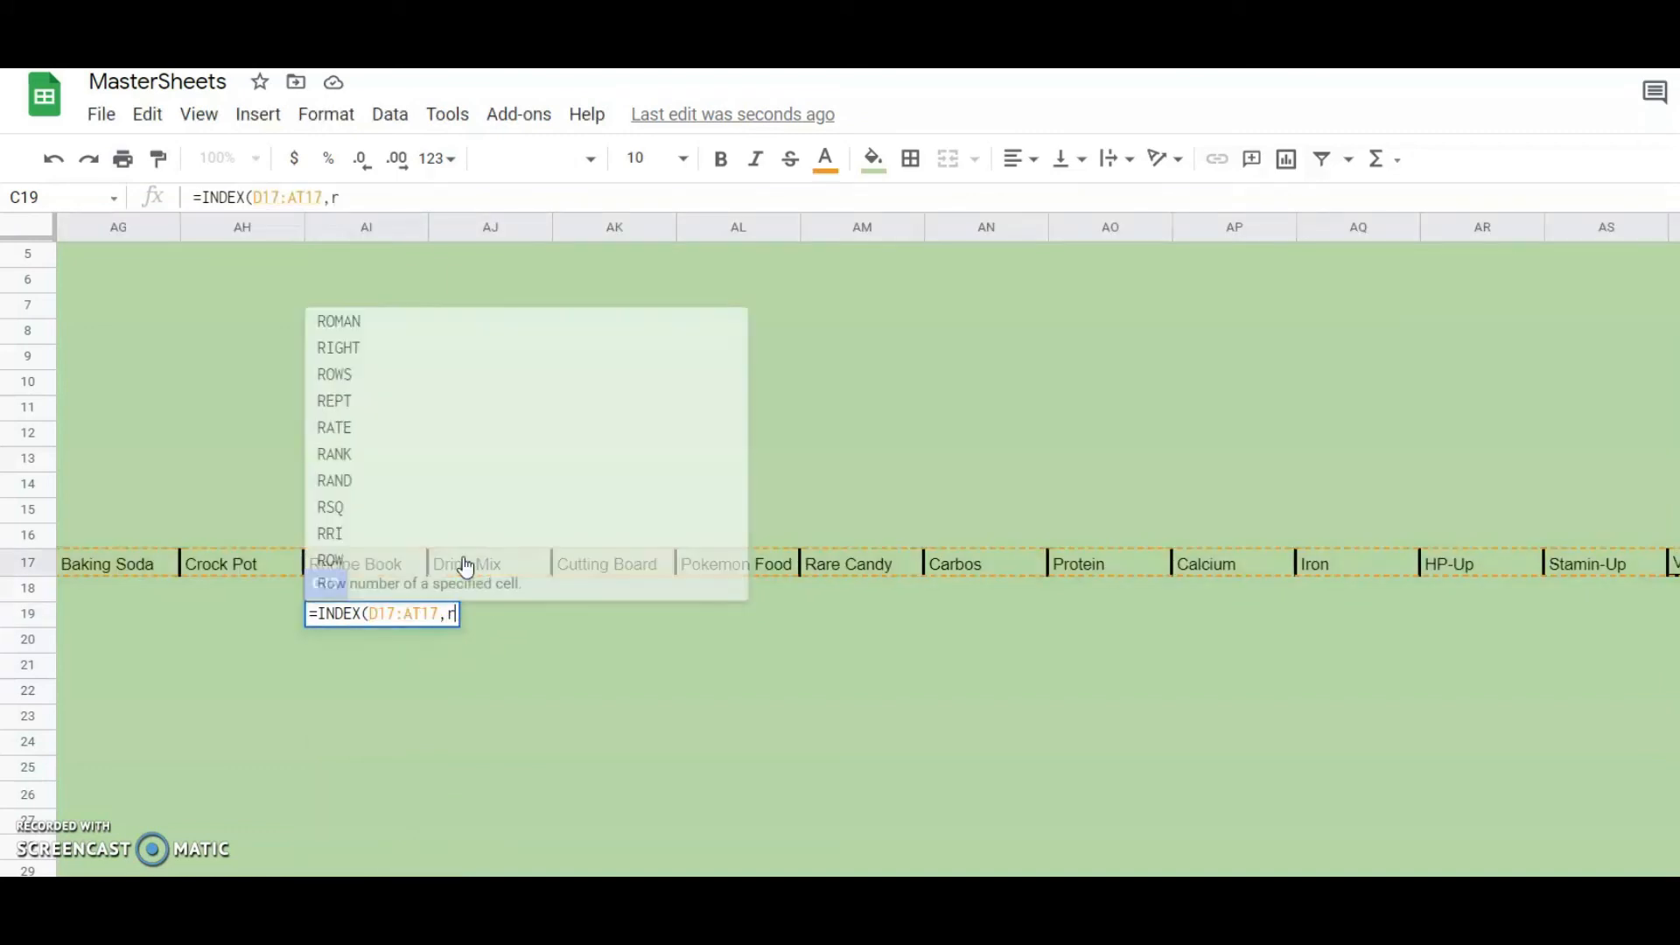
pyautogui.write('andbetween')
pyautogui.press('BackSpace')
pyautogui.press('BackSpace')
pyautogui.press('BackSpace')
pyautogui.press('BackSpace')
pyautogui.press('BackSpace')
pyautogui.press('BackSpace')
pyautogui.press('BackSpace')
pyautogui.press('BackSpace')
pyautogui.press('BackSpace')
pyautogui.press('BackSpace')
pyautogui.press('BackSpace')
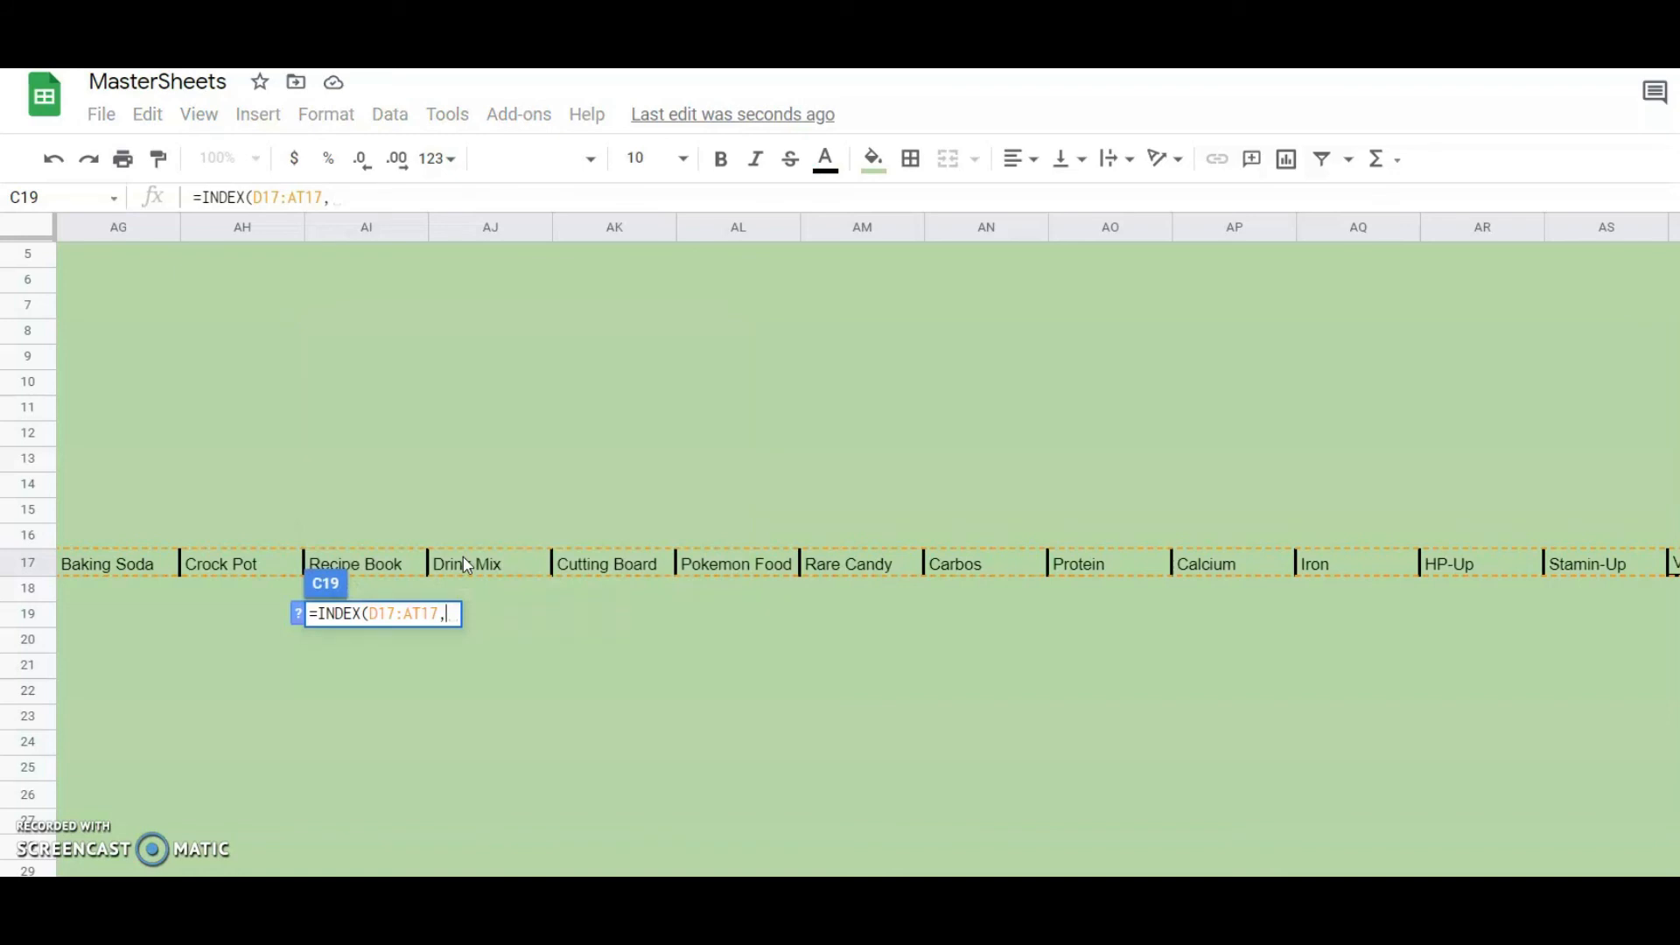
# Complete the C19 formula with row 1 and a random column, giving =INDEX(D17:AT17,1,randbetween(1,43)).
pyautogui.write('1')
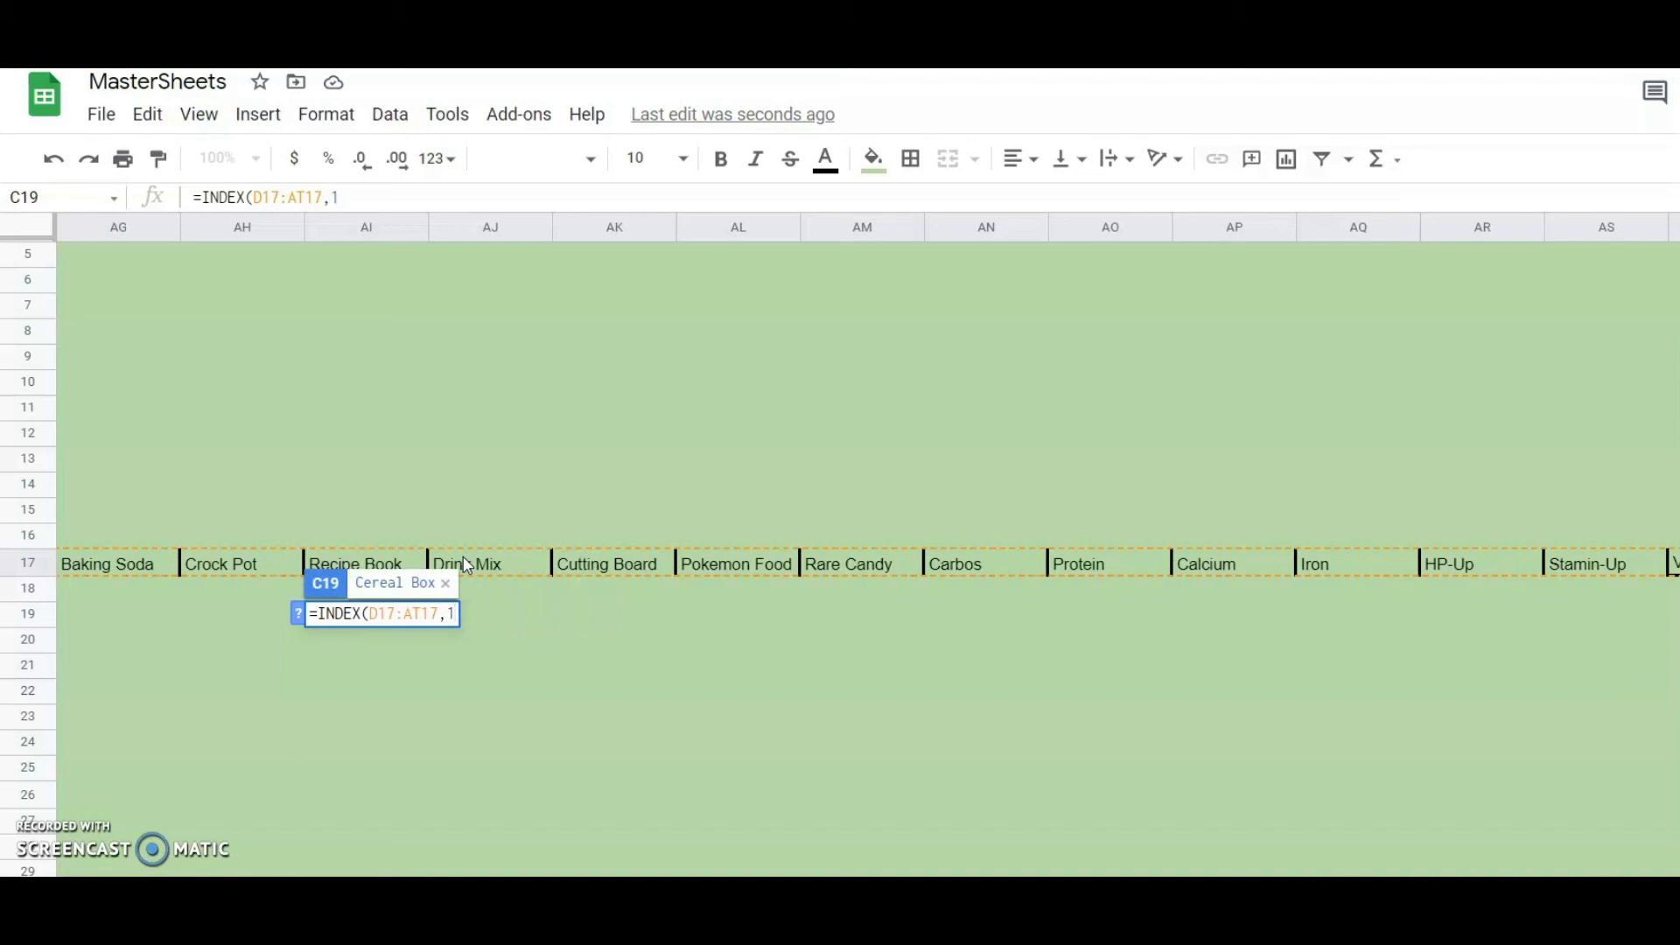
pyautogui.write(',')
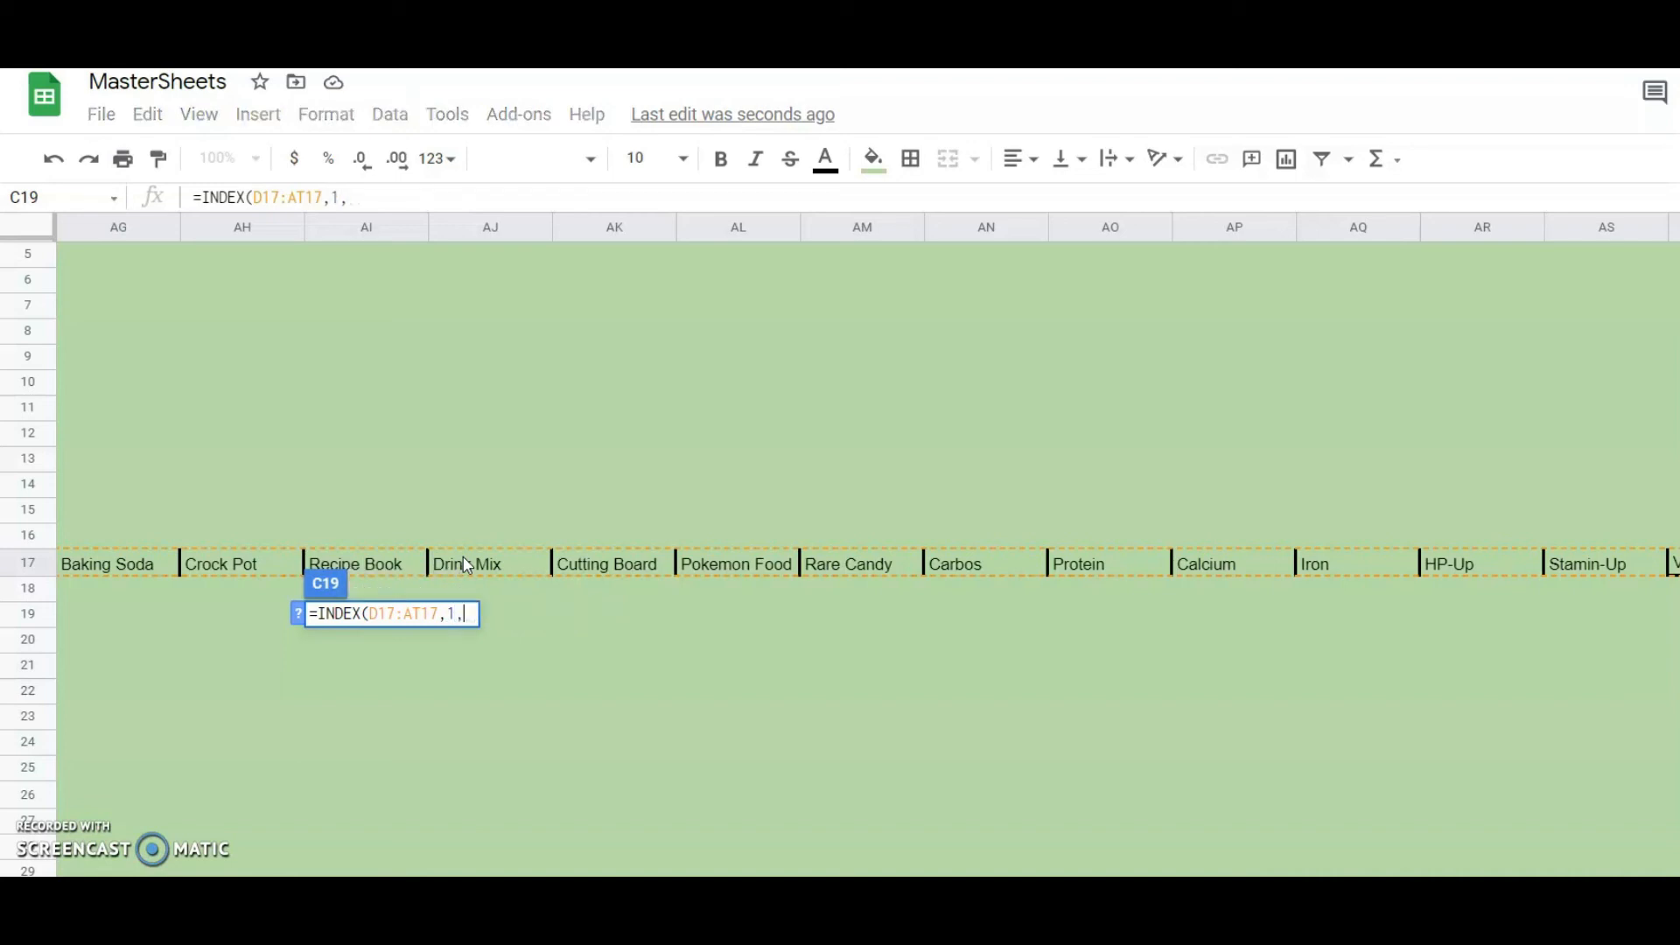
pyautogui.write('randbetween')
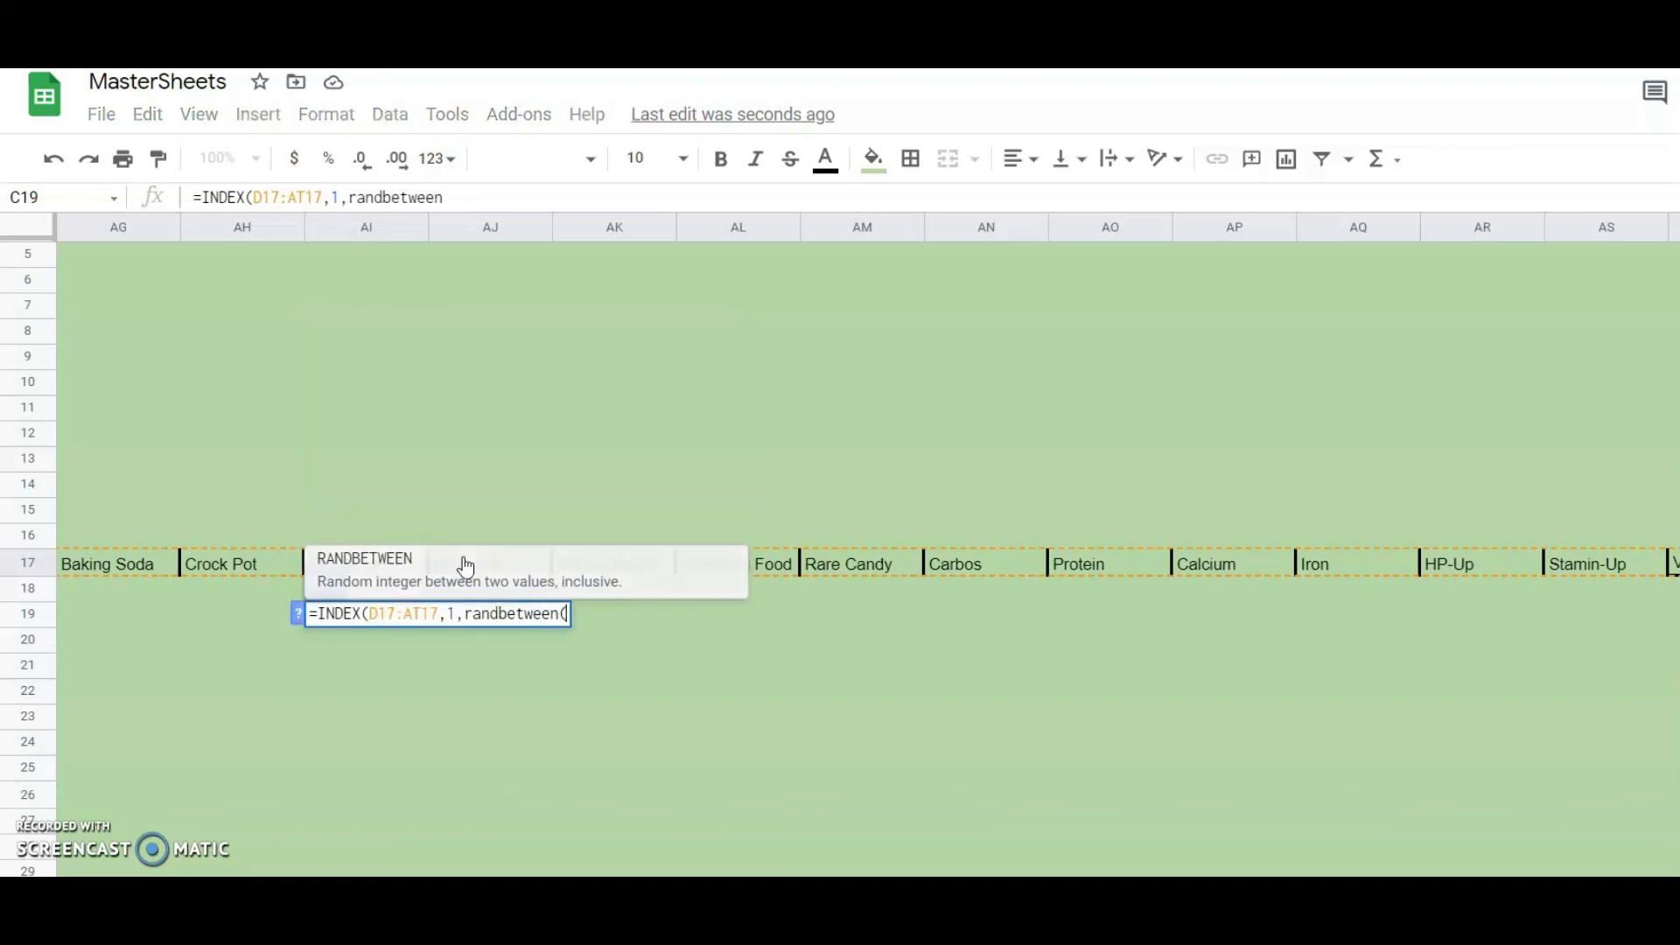
pyautogui.write('(1,')
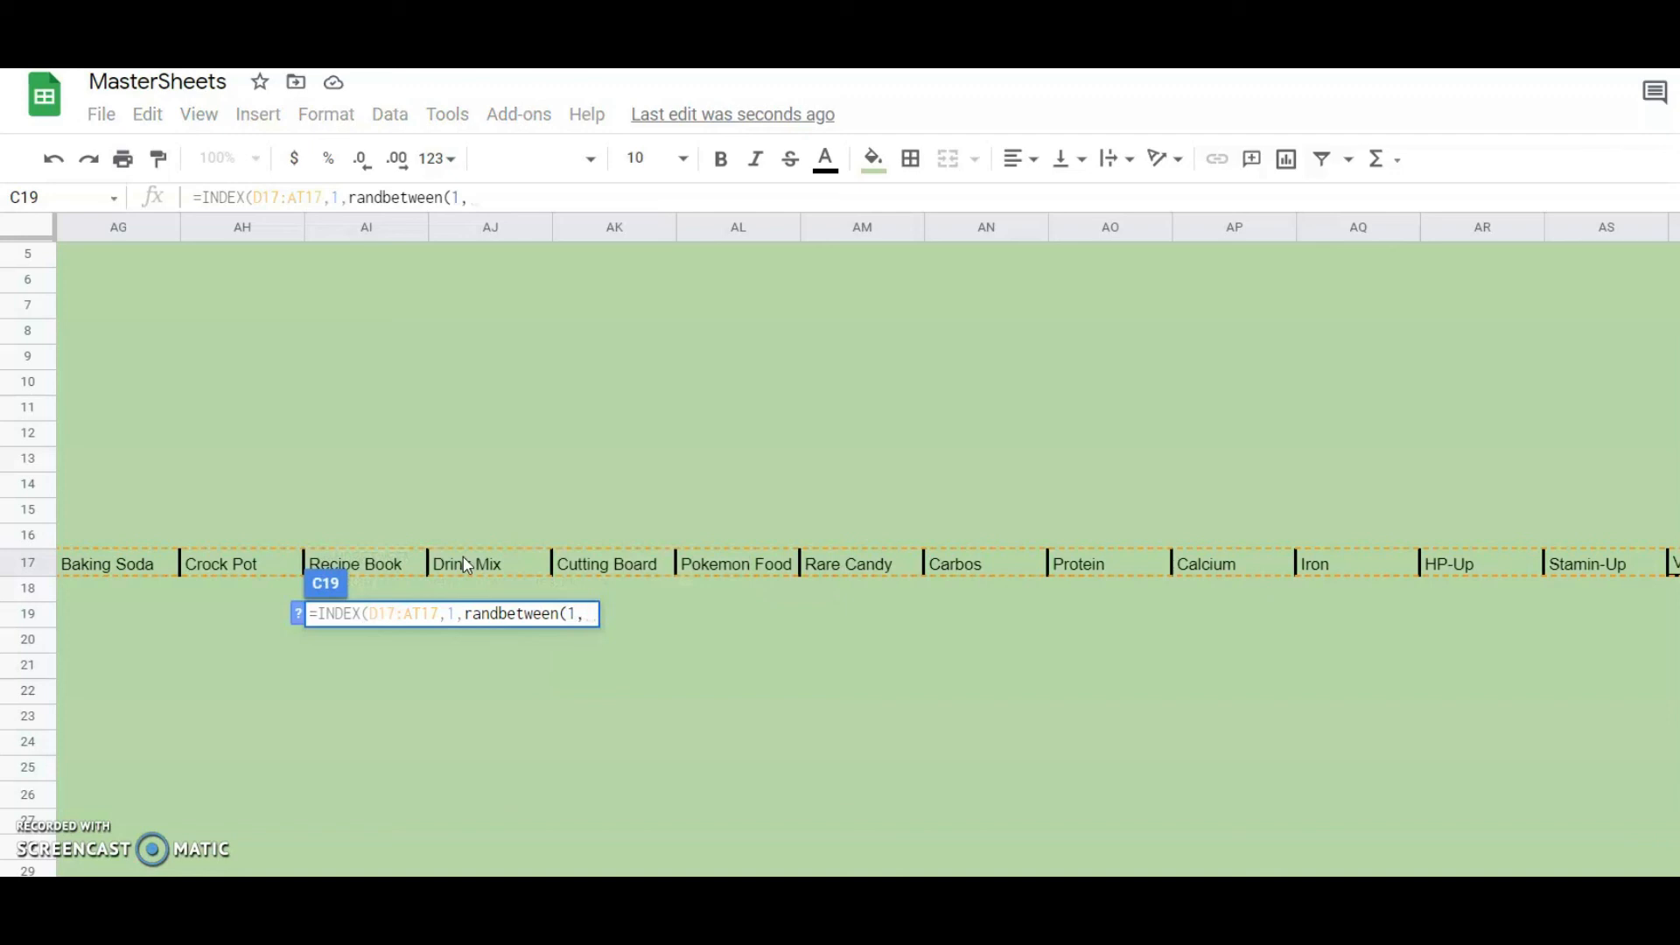
pyautogui.write('43))')
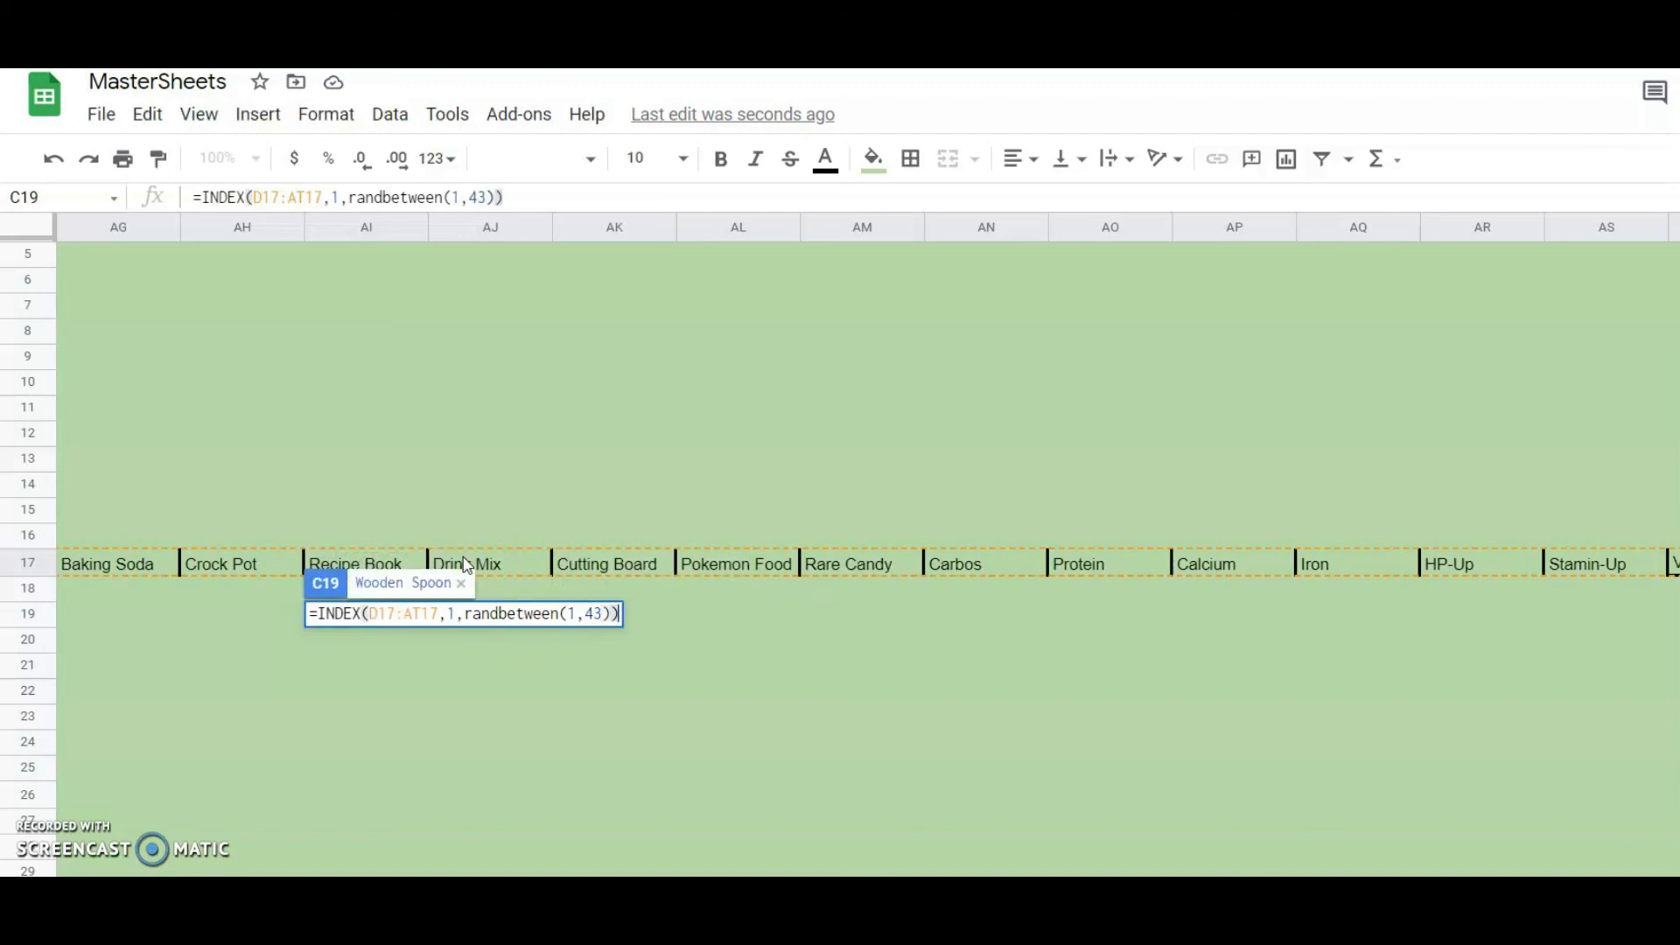
pyautogui.press('Return')
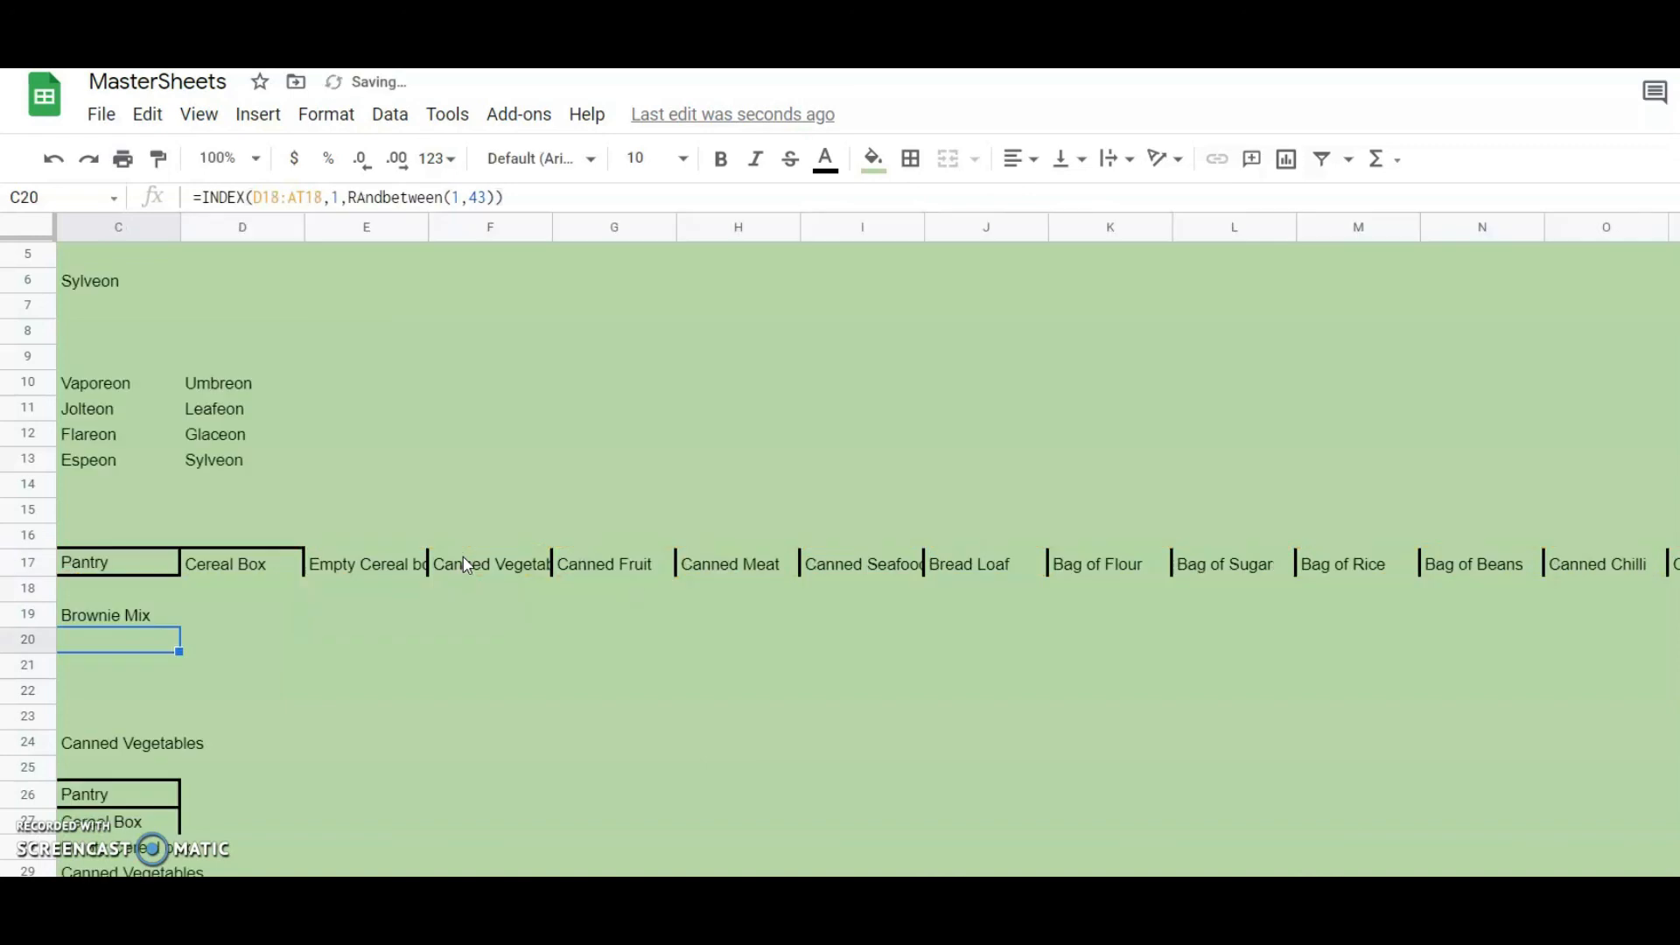
# Review the C19 formula and compare its range with the start of the horizontal Pantry list in row 17.
pyautogui.hscroll(-2, 270, 709)
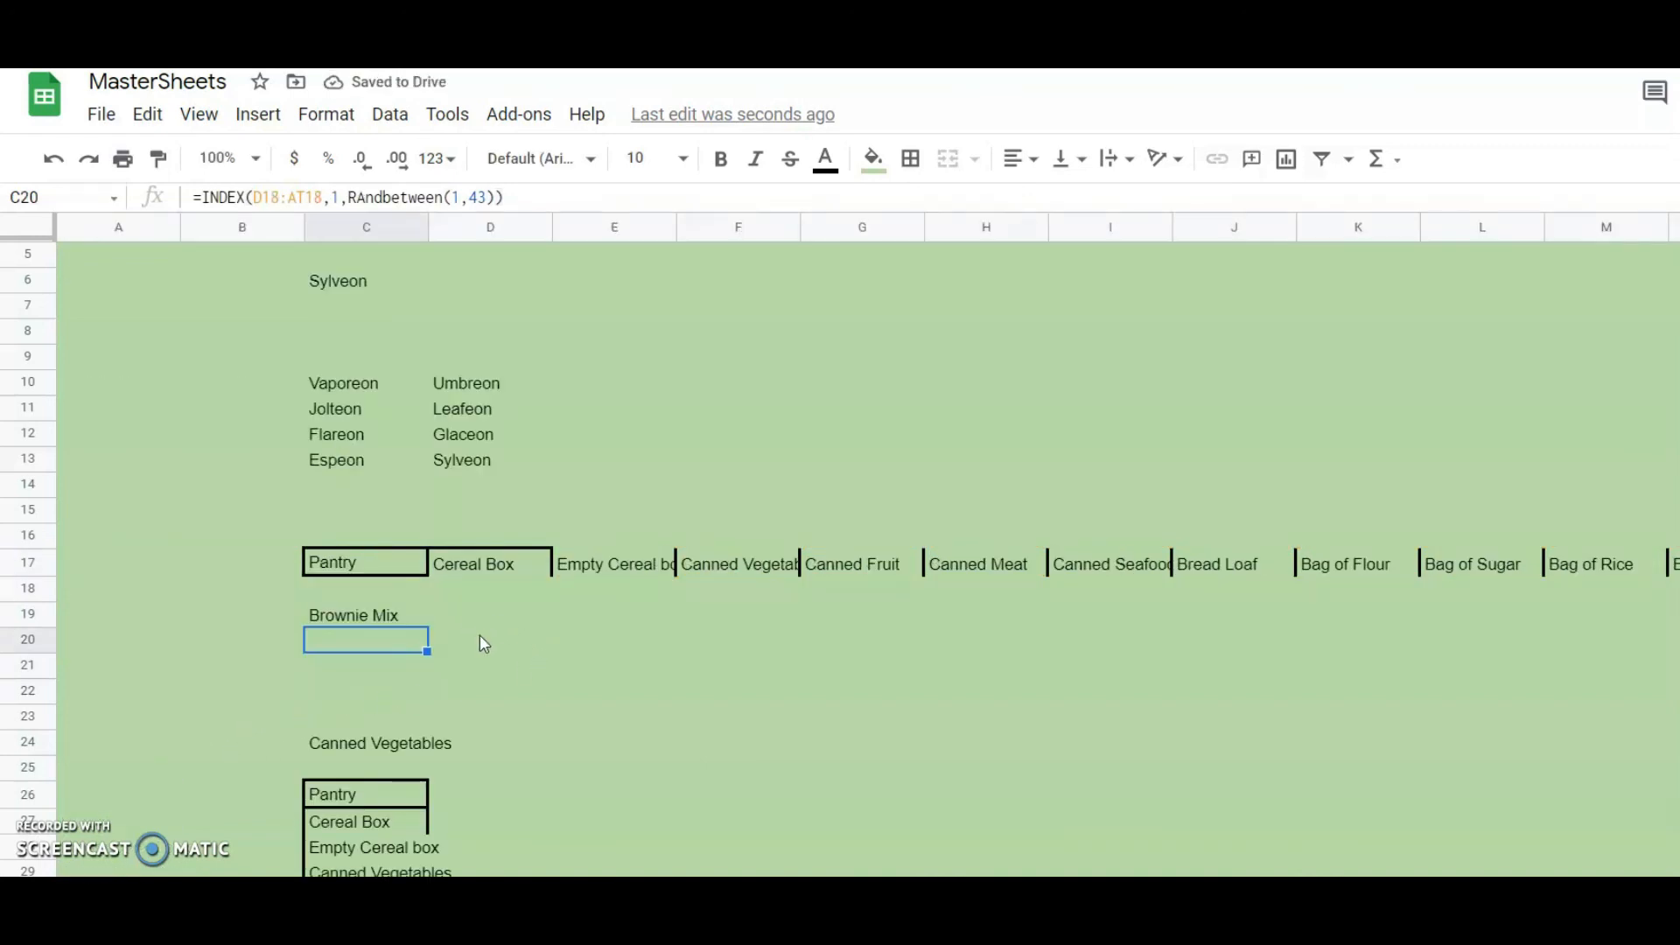
pyautogui.press('Up')
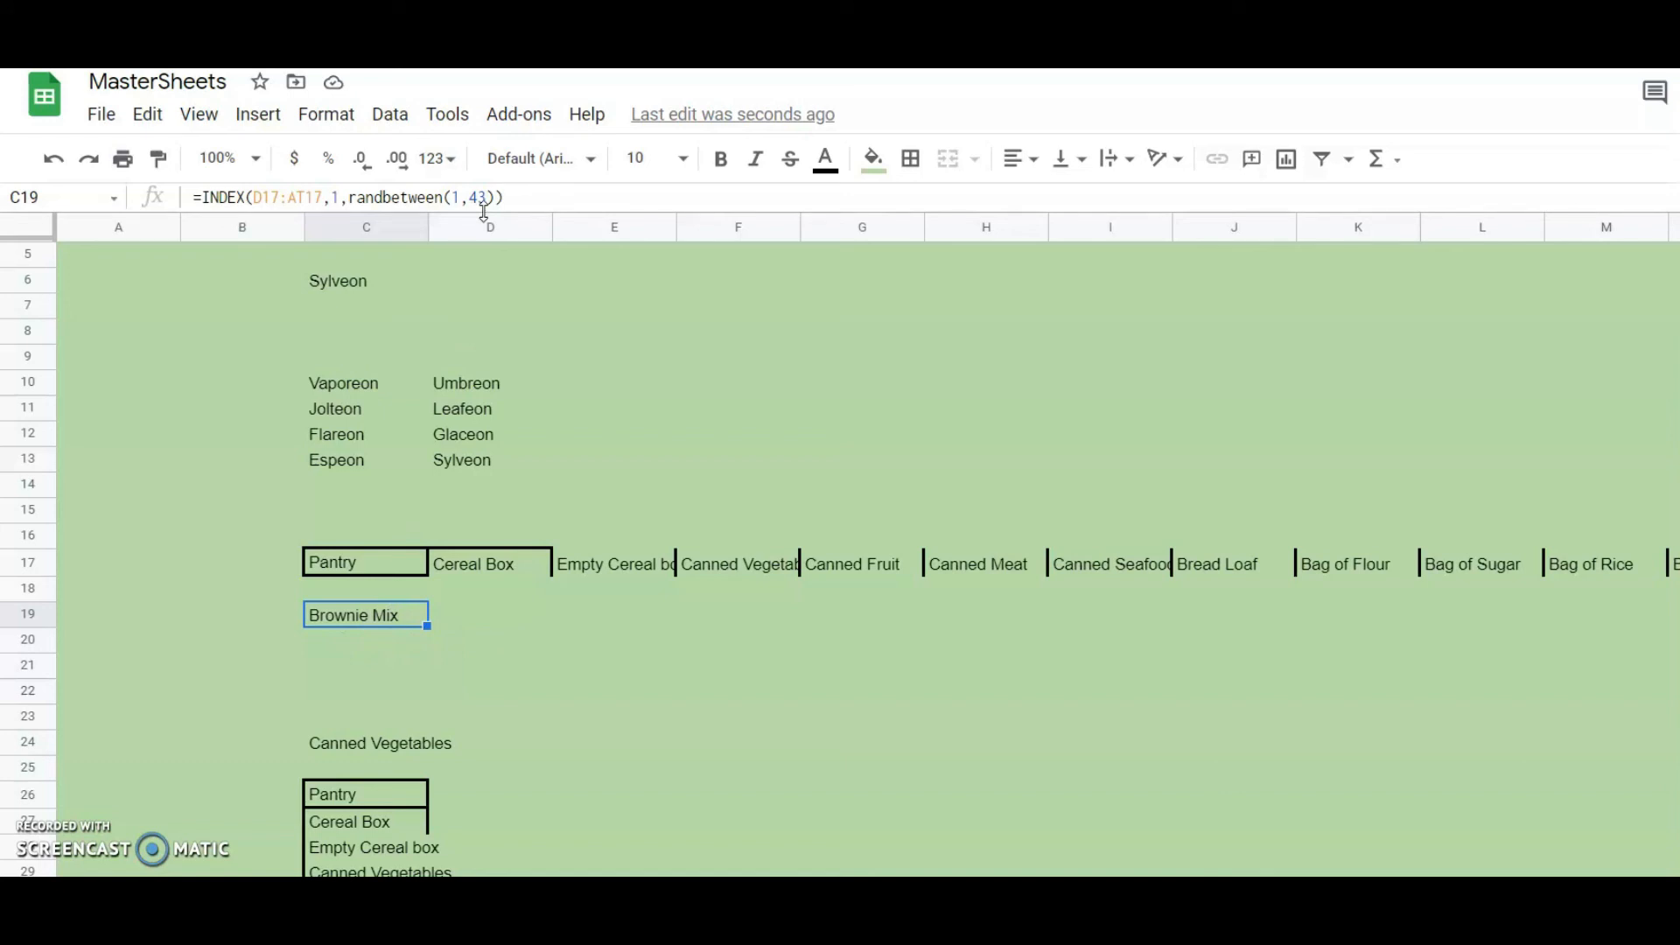
pyautogui.click(465, 563)
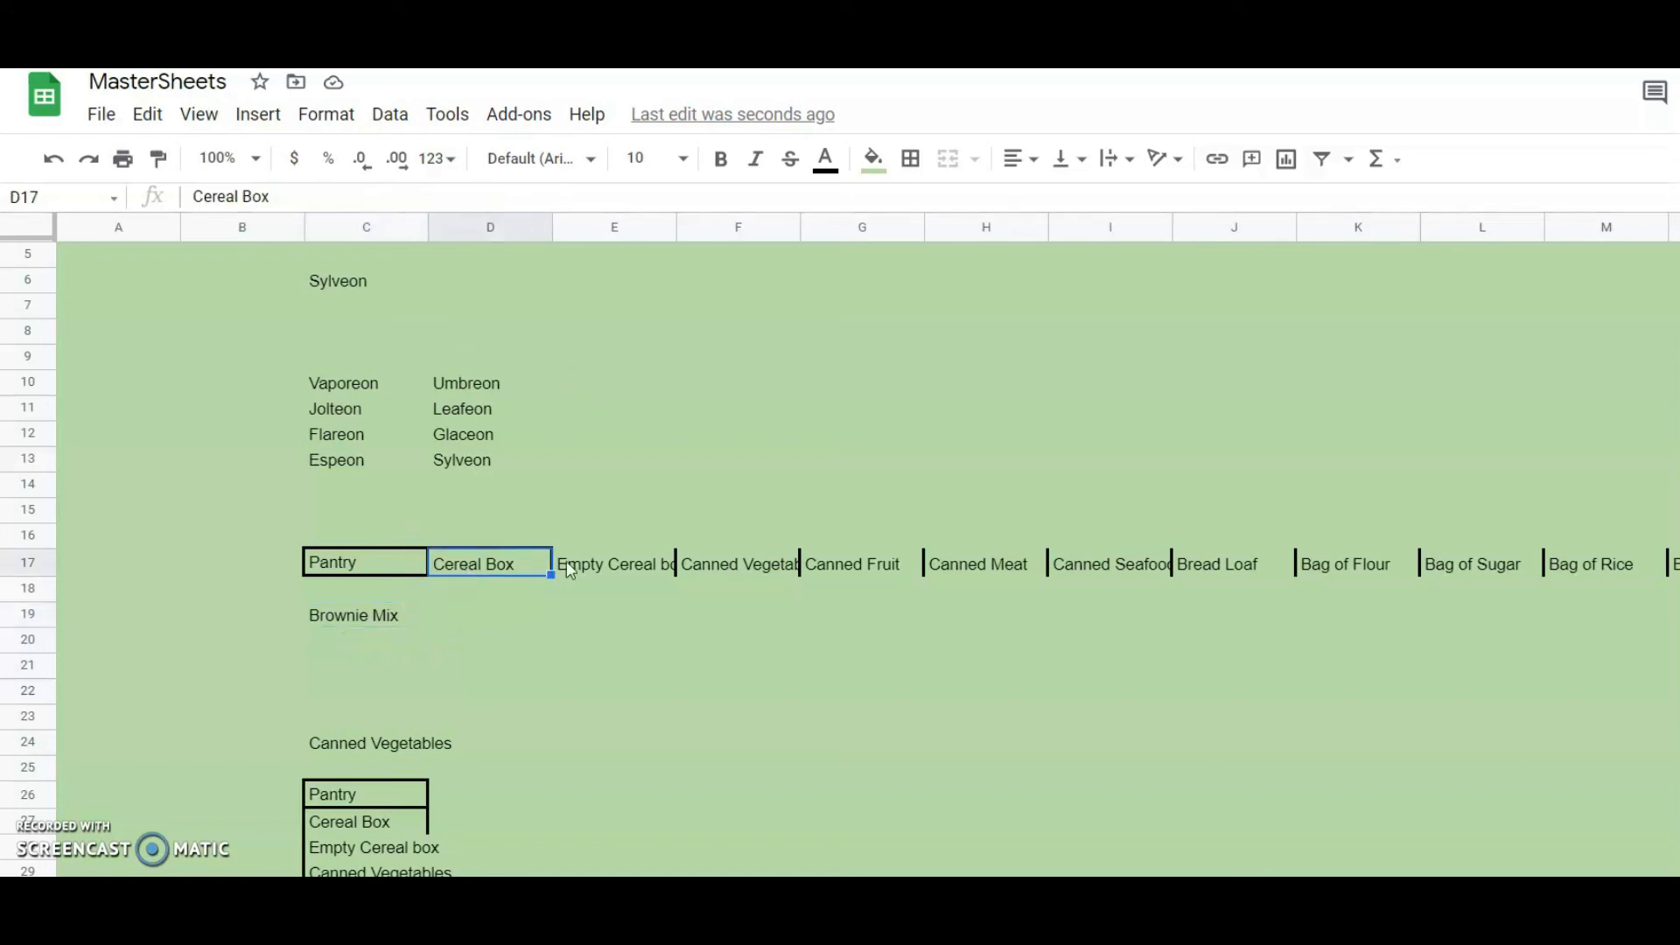